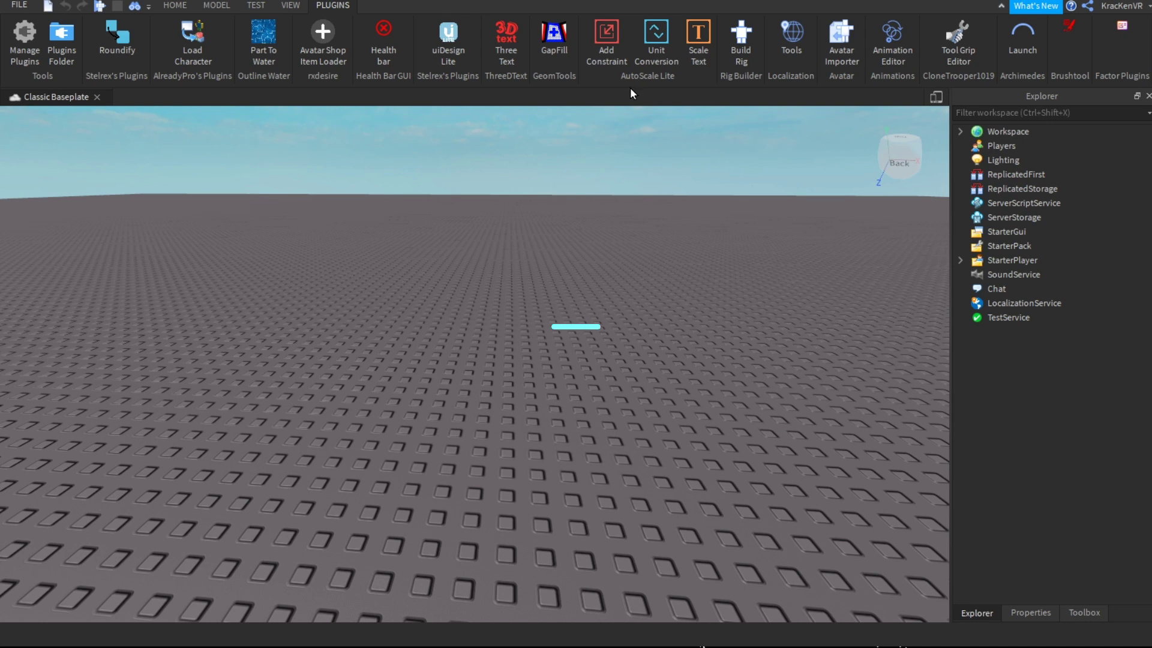
Activate the ThreeDText cursor and place a new 3D text object on the baseplate
{"action": "left_click", "coordinate": [506, 43]}
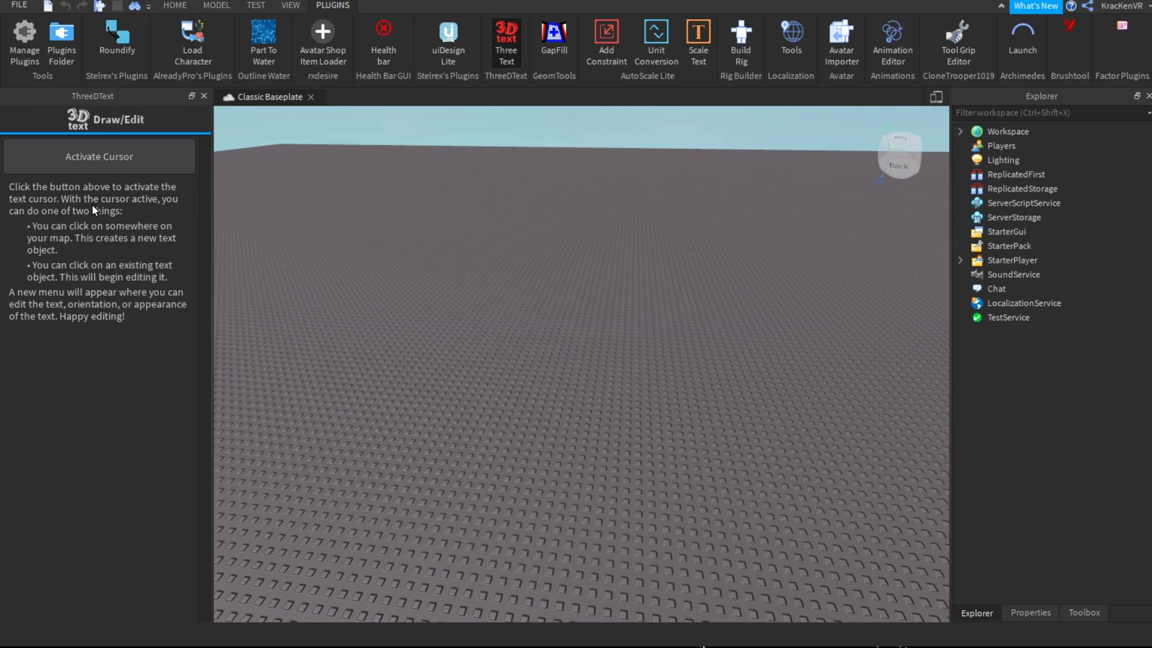
{"action": "left_click", "coordinate": [96, 163]}
{"action": "right_click_drag", "start_coordinate": [591, 324], "coordinate": [608, 457]}
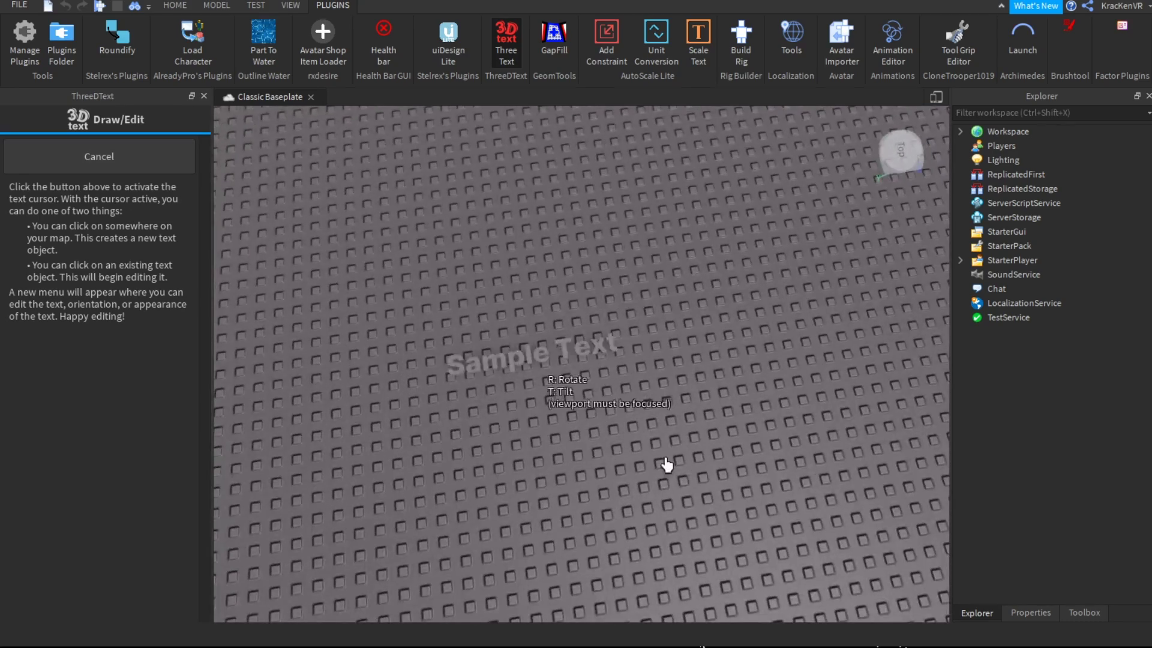
{"action": "left_click", "coordinate": [701, 468]}
Replace the sample text of the 3D text object with SUBSCRIBE
{"action": "left_click", "coordinate": [160, 212]}
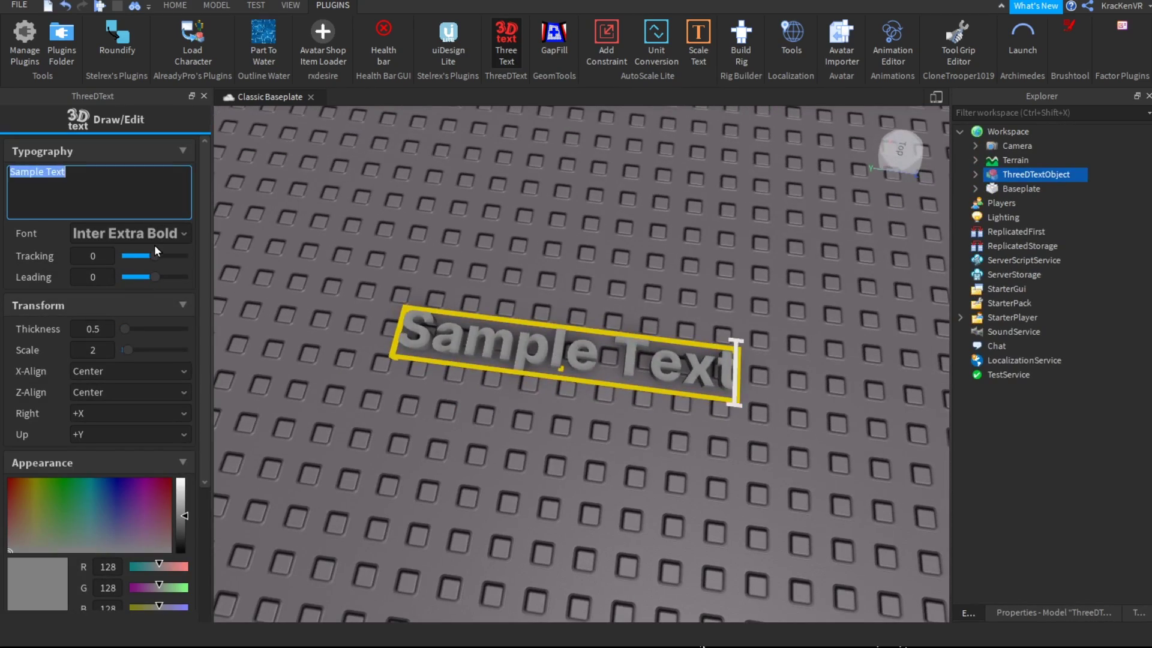
{"action": "type", "text": "T"}
{"action": "key", "text": "BackSpace"}
{"action": "type", "text": "SU"}
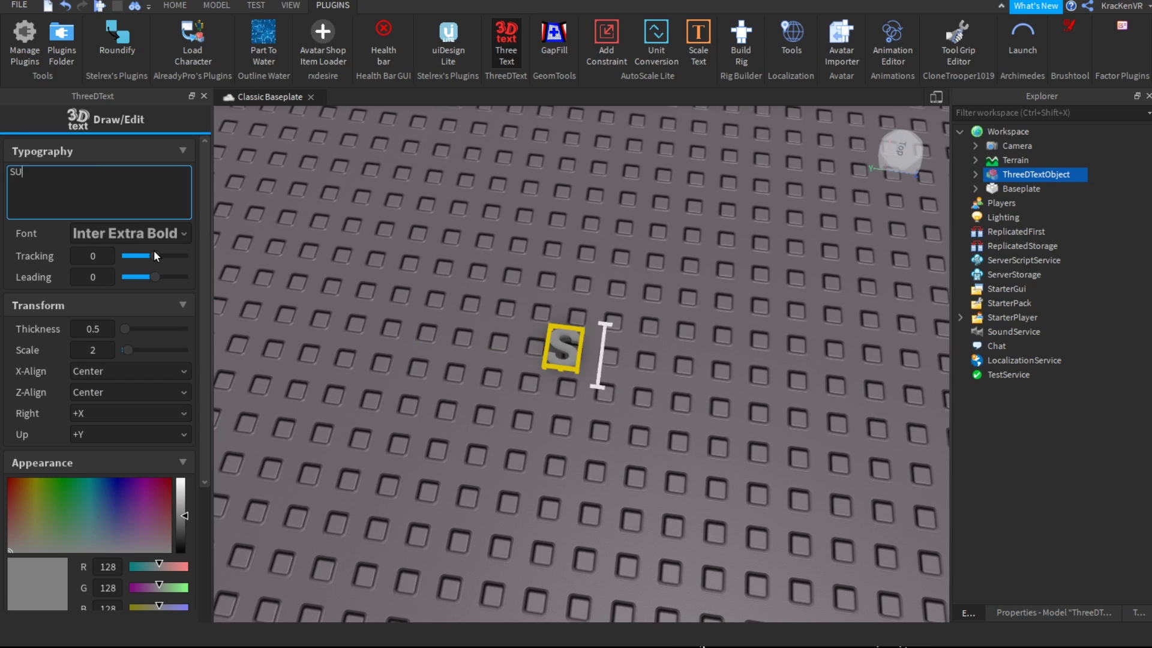
{"action": "type", "text": "BSCRIBE"}
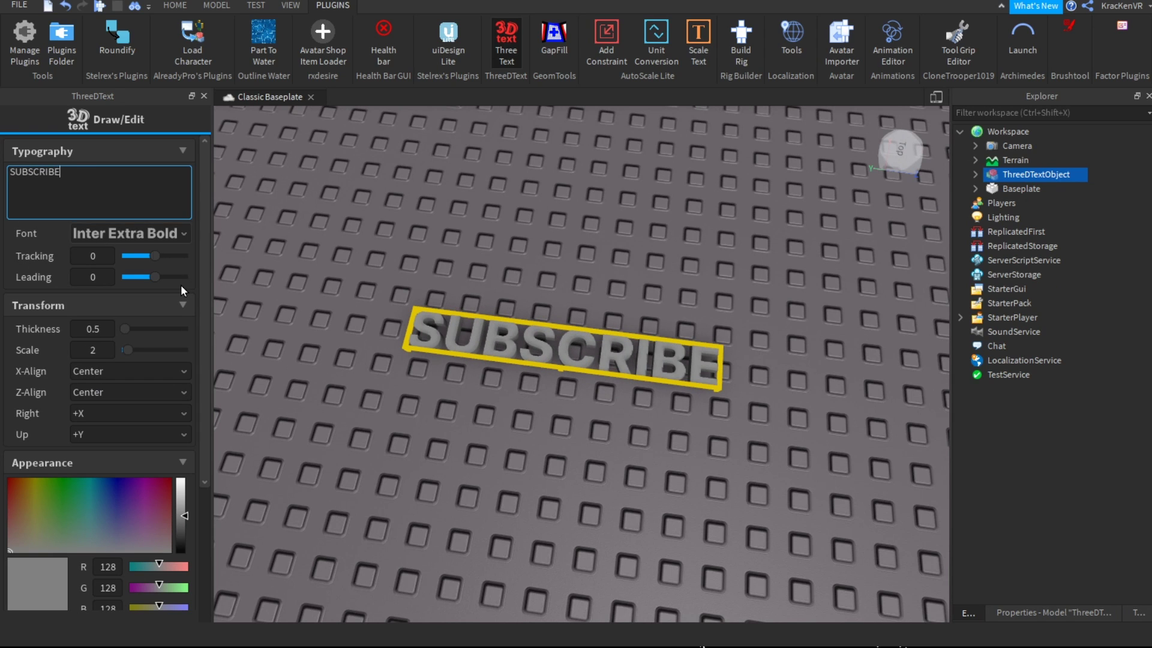
Set the 3D text's font to Alfa Slab One and its colour to red (RGB 255, 0, 0)
{"action": "left_click", "coordinate": [180, 233]}
{"action": "scroll", "coordinate": [185, 376], "scroll_direction": "up", "scroll_amount": 5}
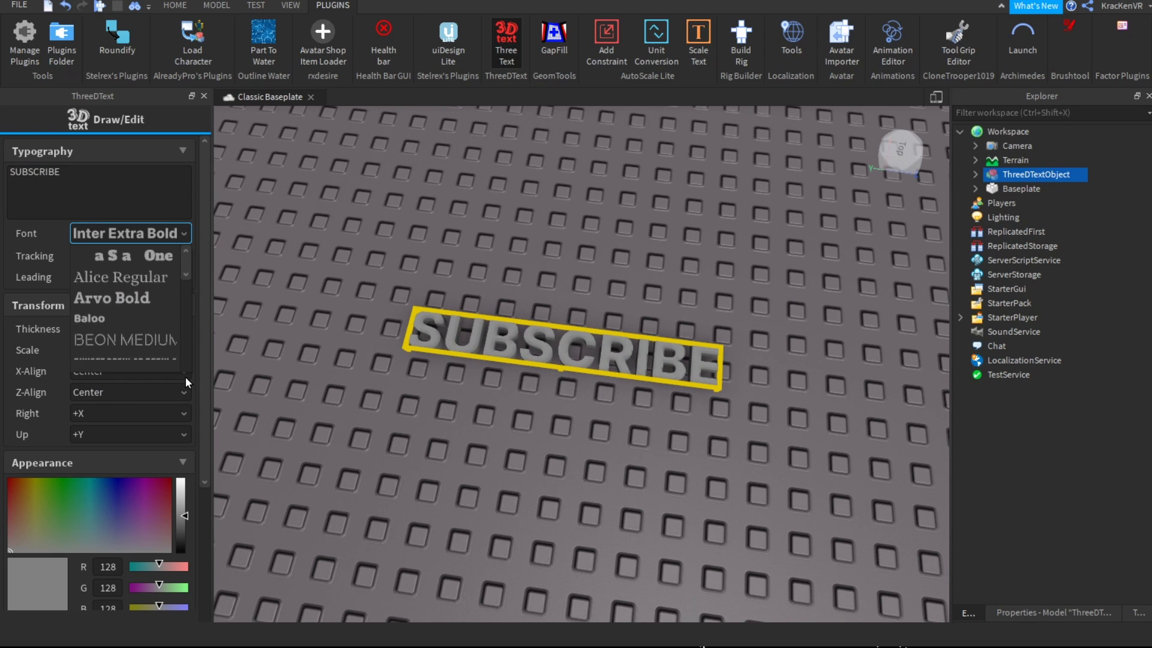
{"action": "left_click", "coordinate": [123, 255]}
{"action": "scroll", "coordinate": [689, 496], "scroll_direction": "up", "scroll_amount": 3}
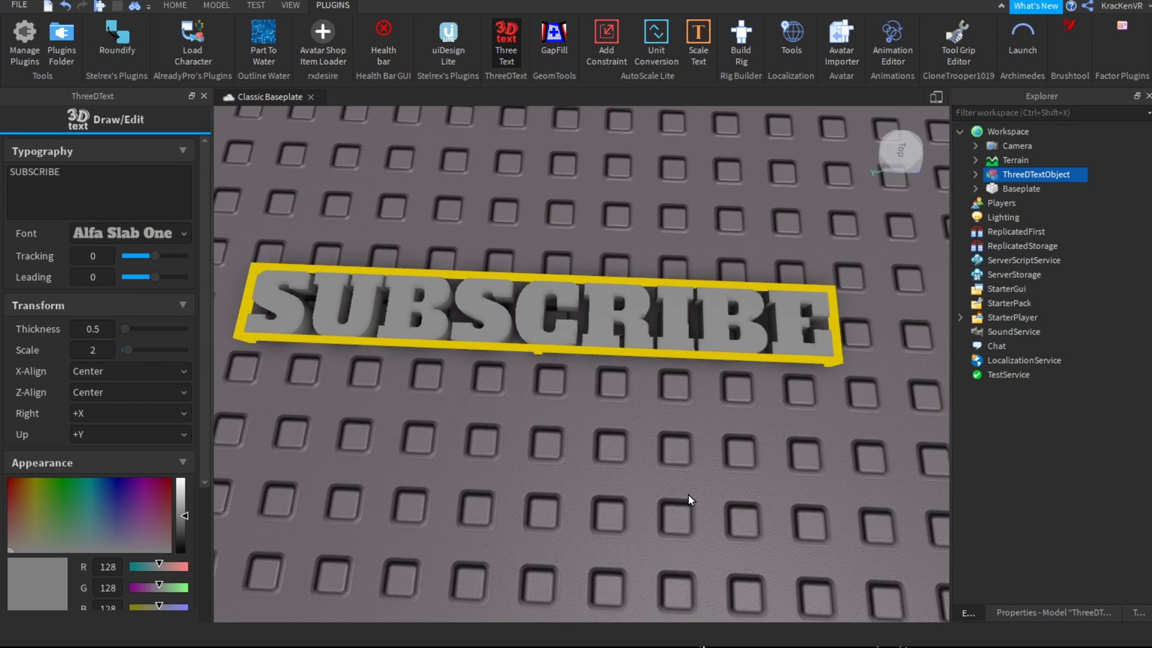
{"action": "left_click", "coordinate": [181, 479]}
{"action": "left_click", "coordinate": [169, 480]}
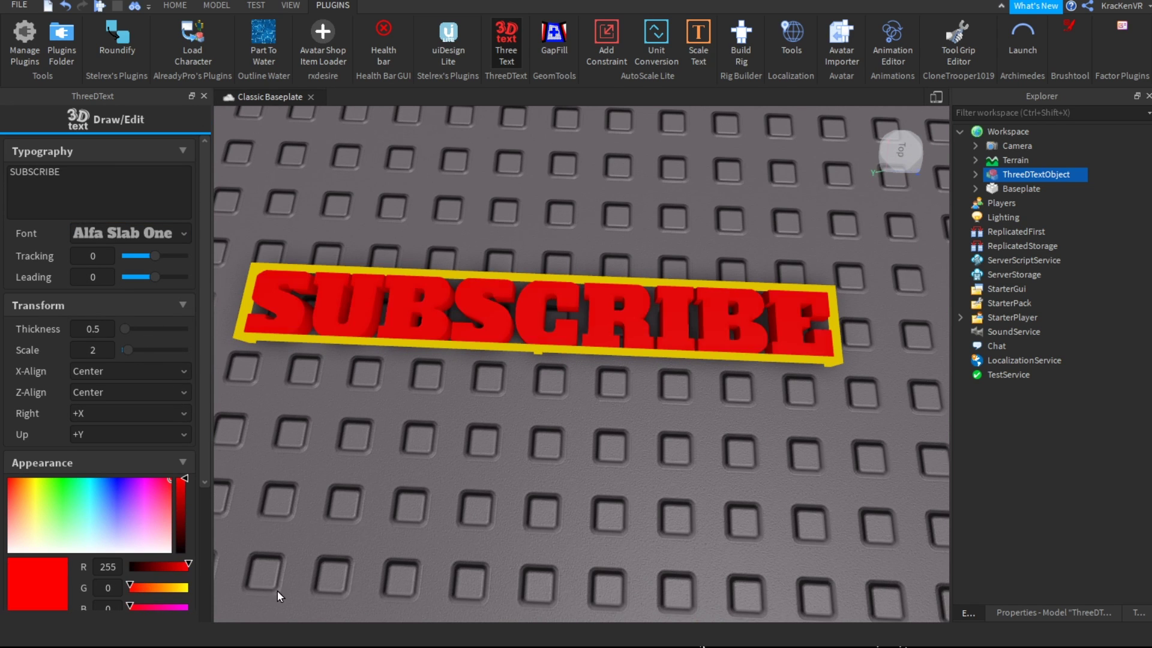
Set the 3D text's scale to 6 and its thickness to 10
{"action": "left_click_drag", "start_coordinate": [127, 350], "coordinate": [188, 329]}
{"action": "scroll", "coordinate": [522, 502], "scroll_direction": "down", "scroll_amount": 4}
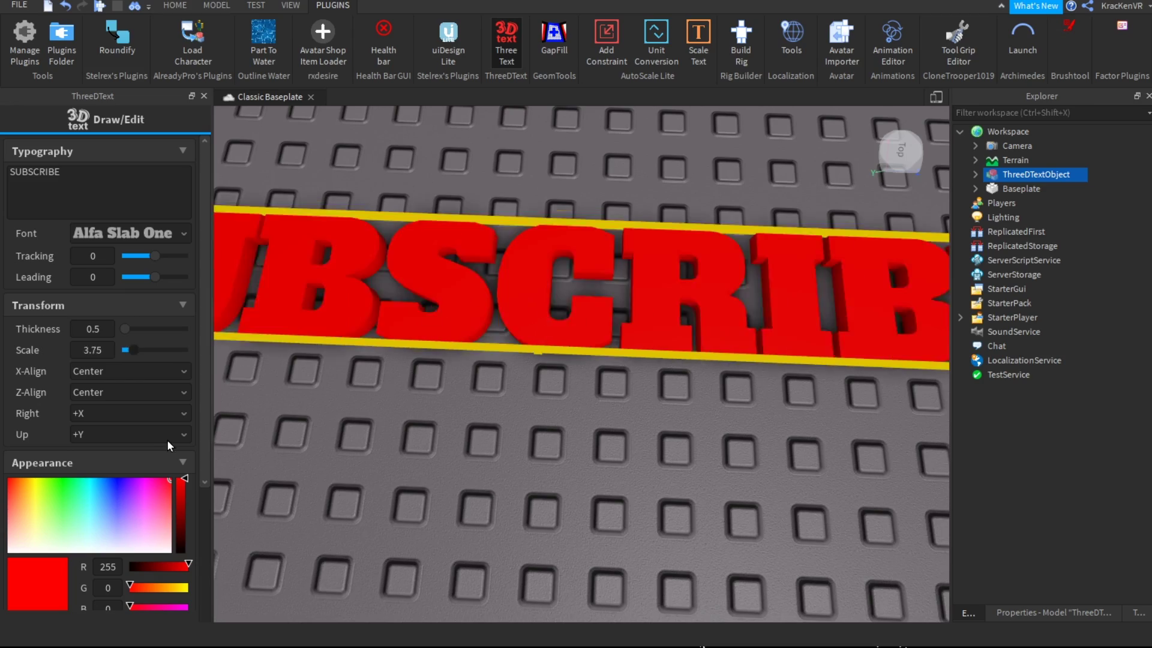
{"action": "scroll", "coordinate": [522, 502], "scroll_direction": "down", "scroll_amount": 3}
{"action": "scroll", "coordinate": [463, 506], "scroll_direction": "up", "scroll_amount": 3}
{"action": "right_click_drag", "start_coordinate": [463, 506], "coordinate": [498, 468]}
{"action": "scroll", "coordinate": [462, 506], "scroll_direction": "down", "scroll_amount": 3}
{"action": "scroll", "coordinate": [139, 574], "scroll_direction": "down", "scroll_amount": 3}
{"action": "scroll", "coordinate": [463, 506], "scroll_direction": "up", "scroll_amount": 4}
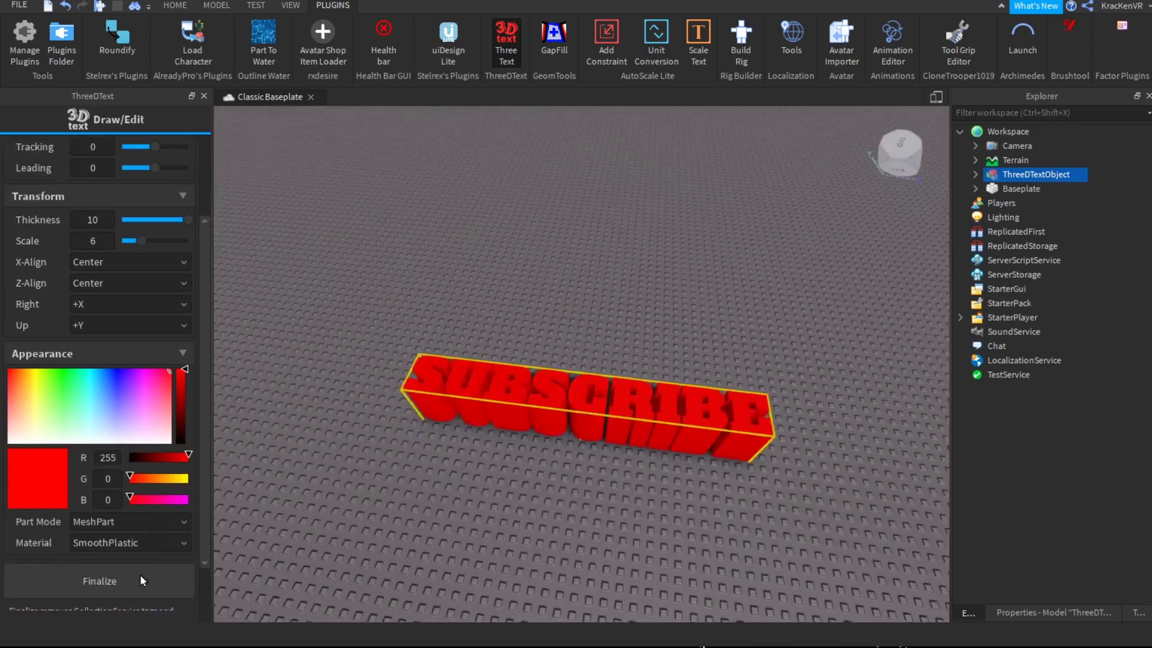
Examine the remaining appearance options and look at the extruded SUBSCRIBE text from different angles
{"action": "scroll", "coordinate": [498, 468], "scroll_direction": "down", "scroll_amount": 4}
{"action": "scroll", "coordinate": [498, 468], "scroll_direction": "up", "scroll_amount": 3}
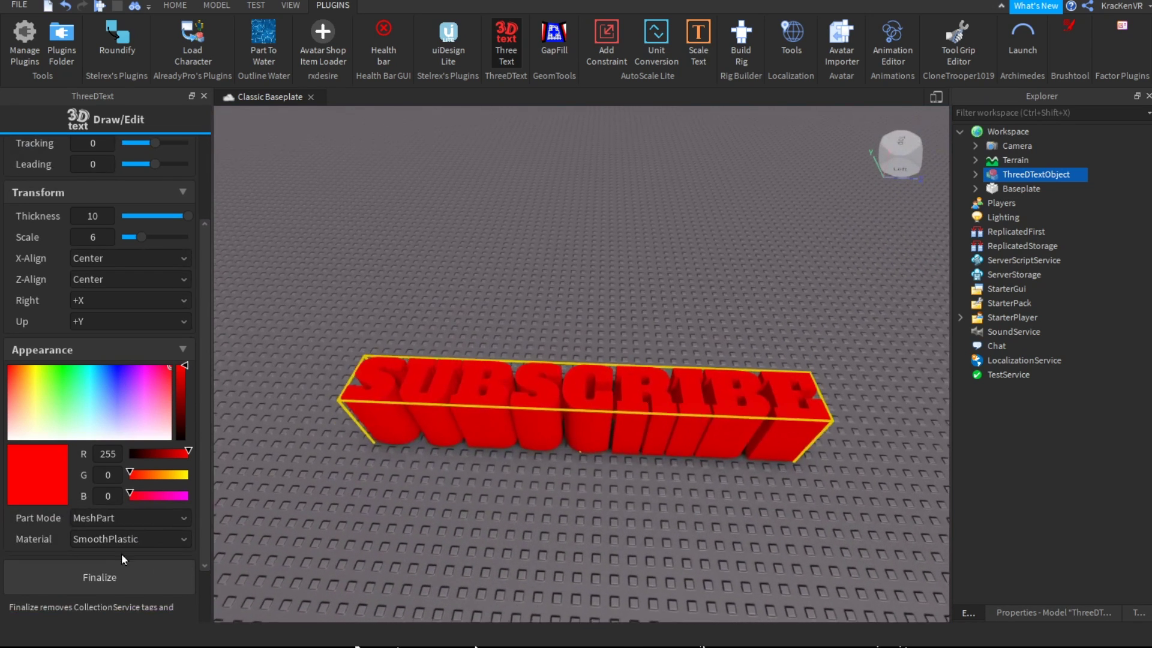
{"action": "scroll", "coordinate": [183, 553], "scroll_direction": "up", "scroll_amount": 3}
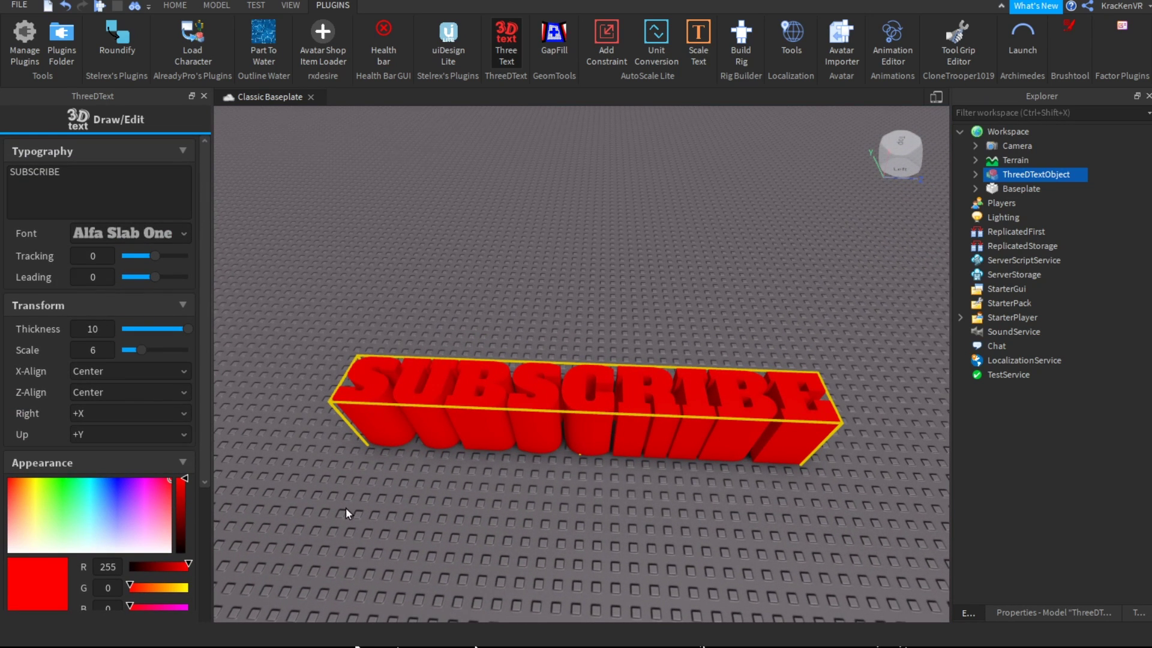
{"action": "right_click_drag", "start_coordinate": [592, 572], "coordinate": [590, 593]}
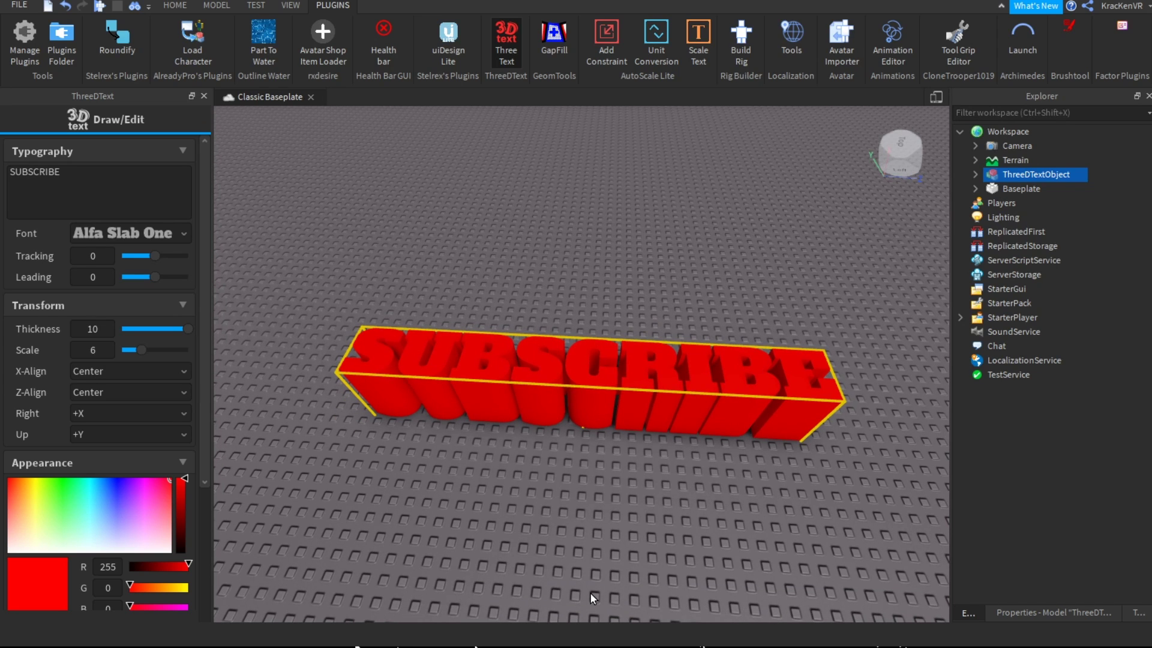
{"action": "left_click_drag", "start_coordinate": [719, 505], "coordinate": [743, 541]}
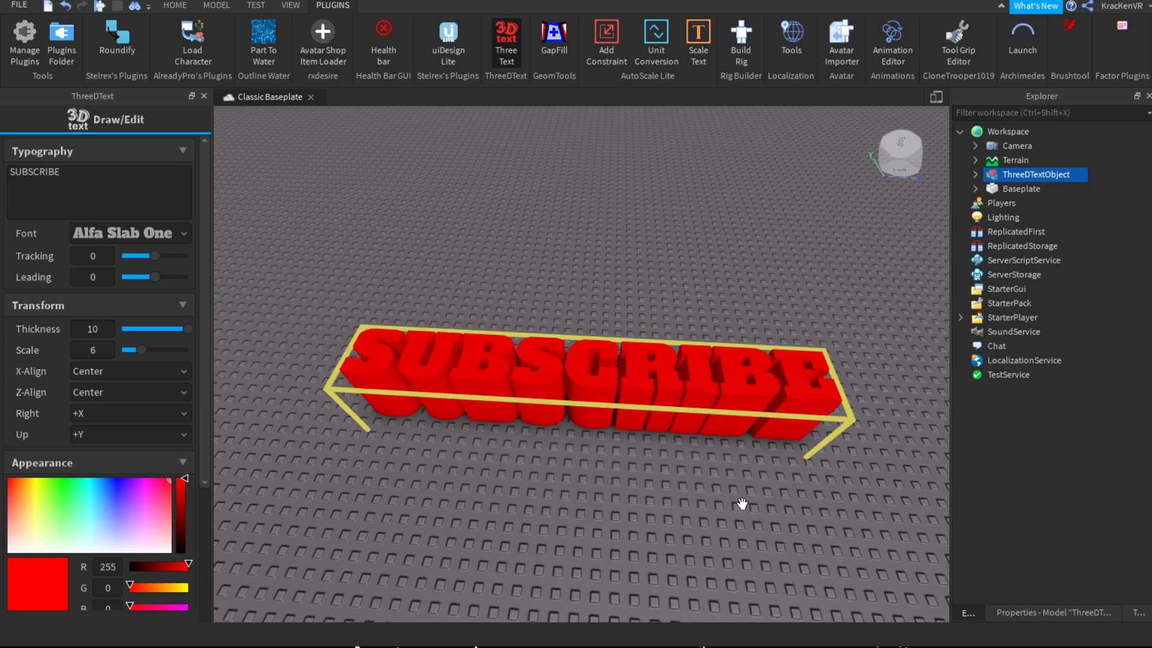
{"action": "right_click_drag", "start_coordinate": [821, 540], "coordinate": [658, 535]}
{"action": "scroll", "coordinate": [658, 535], "scroll_direction": "up", "scroll_amount": 2}
{"action": "scroll", "coordinate": [658, 534], "scroll_direction": "down", "scroll_amount": 2}
Change the wording of the 3D text object to SHOP and view it up close
{"action": "key", "text": "ctrl+a"}
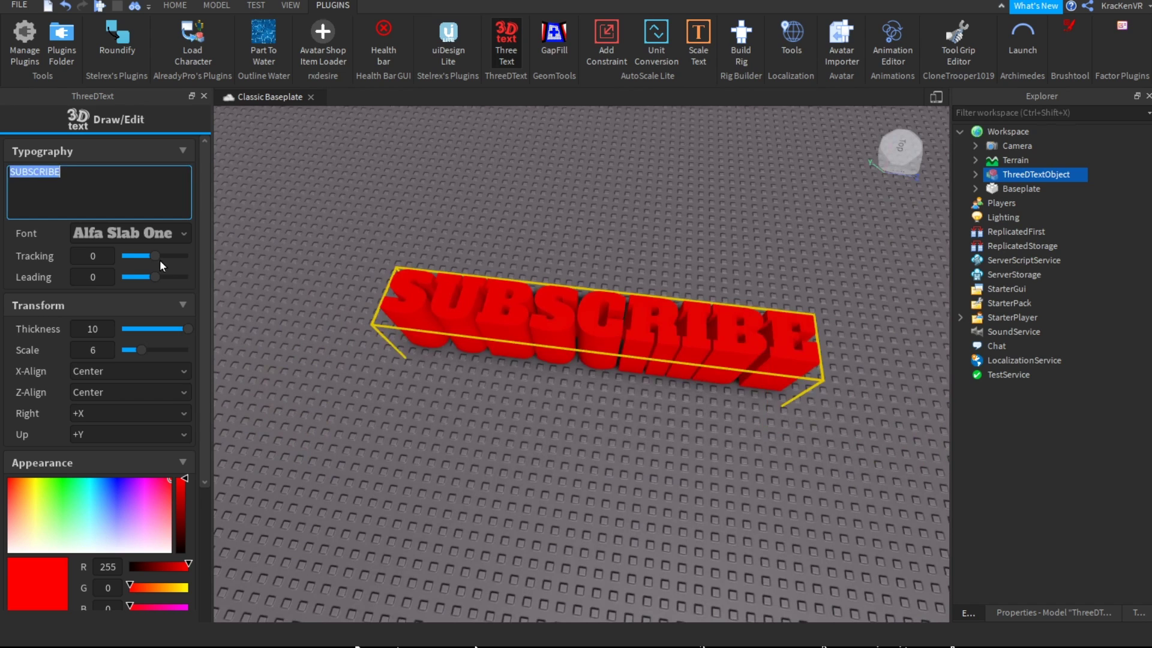
{"action": "type", "text": "SHOP"}
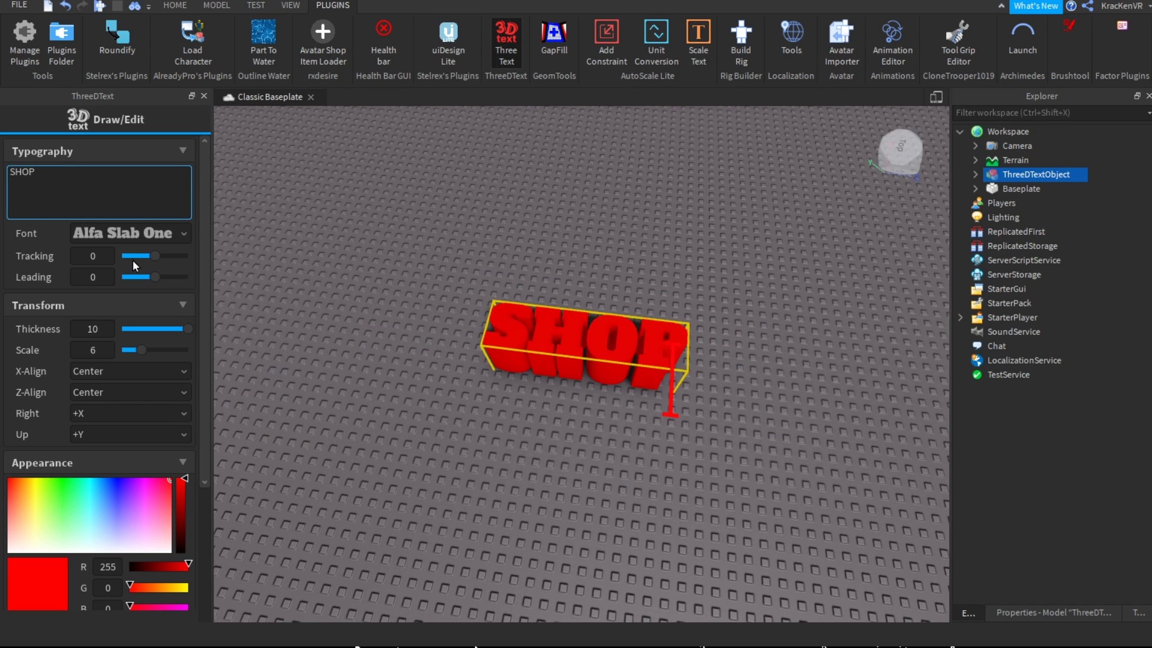
{"action": "scroll", "coordinate": [571, 379], "scroll_direction": "up", "scroll_amount": 3}
{"action": "right_click_drag", "start_coordinate": [571, 379], "coordinate": [590, 366]}
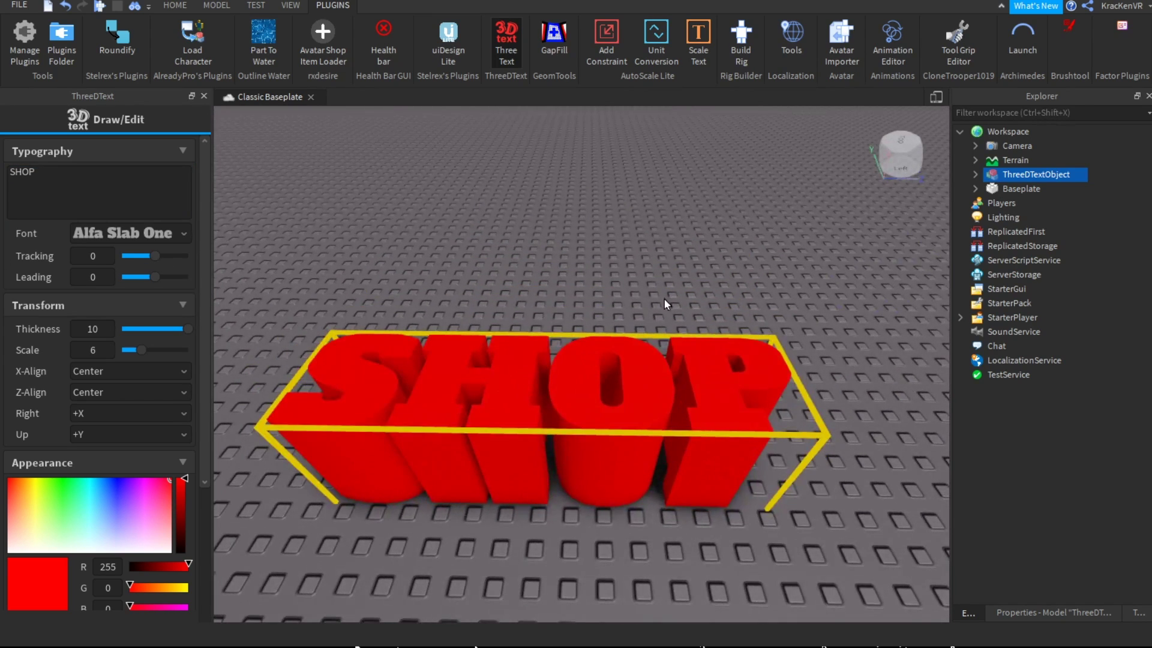
{"action": "scroll", "coordinate": [672, 303], "scroll_direction": "down", "scroll_amount": 5}
{"action": "scroll", "coordinate": [681, 308], "scroll_direction": "up", "scroll_amount": 3}
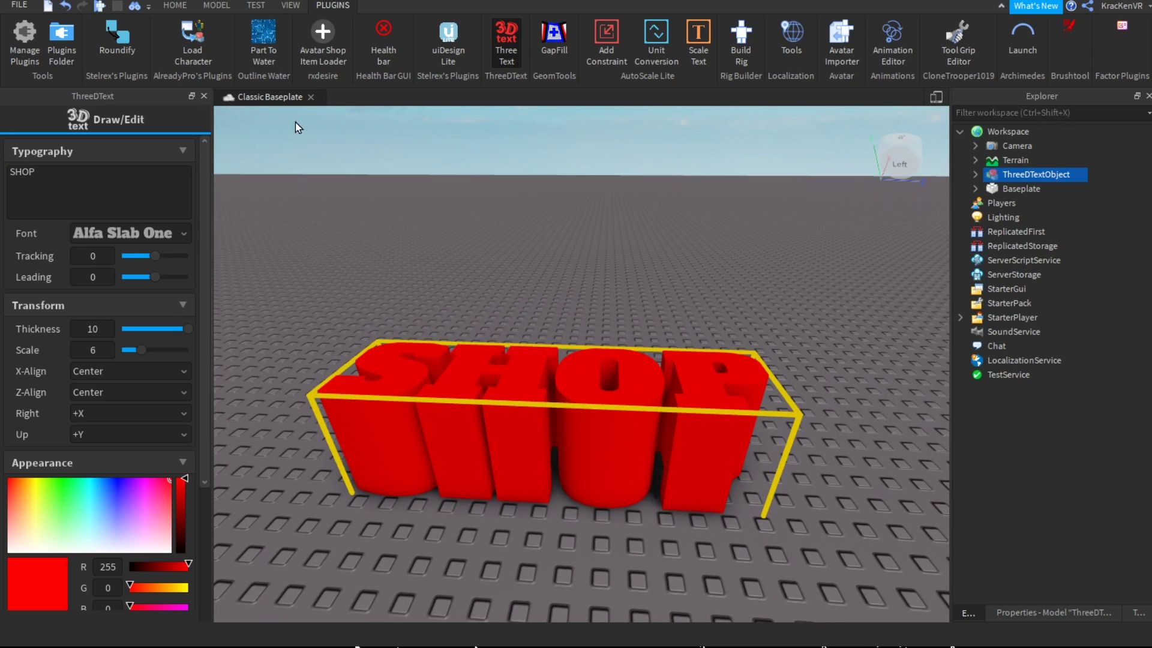
Close the ThreeDText plugin, then delete the SHOP text object and the item nested under Baseplate
{"action": "left_click", "coordinate": [203, 96]}
{"action": "key", "text": "Delete"}
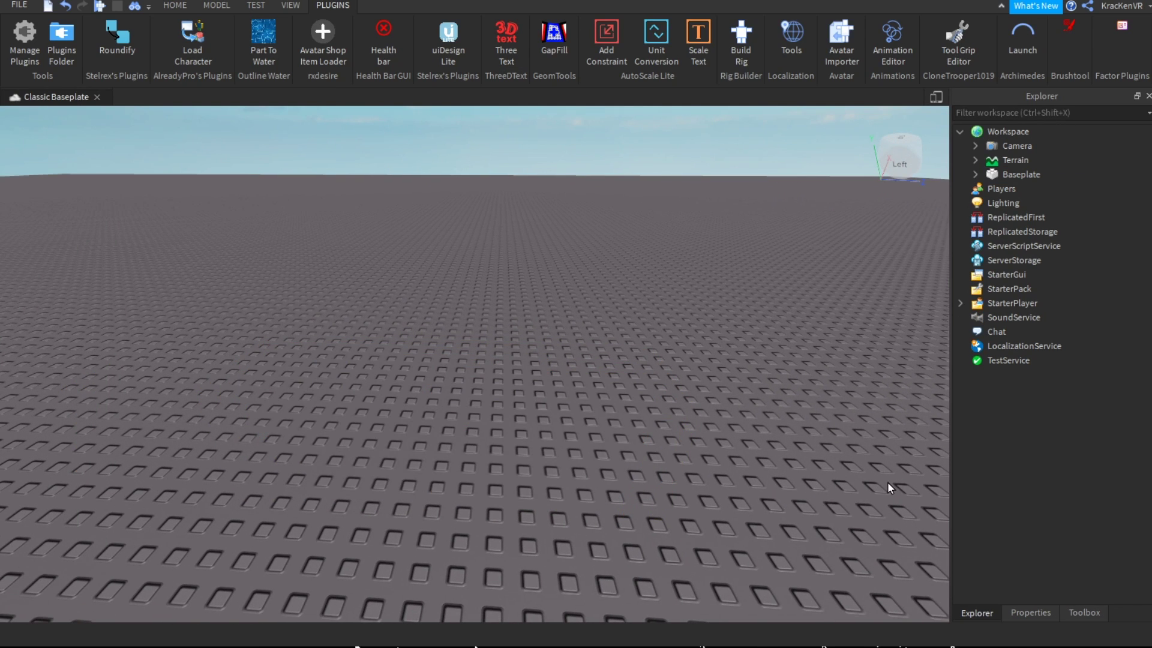
{"action": "left_click", "coordinate": [975, 174]}
{"action": "left_click", "coordinate": [1027, 189]}
{"action": "key", "text": "Delete"}
{"action": "left_click_drag", "start_coordinate": [1039, 160], "coordinate": [1039, 160]}
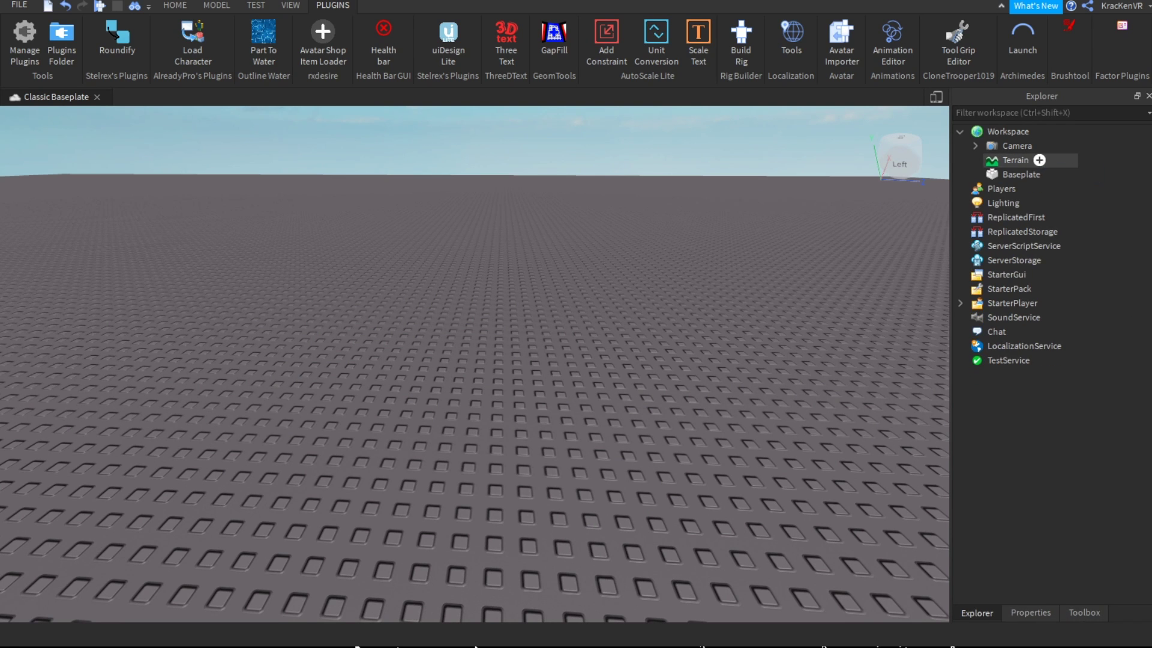
Insert a block part onto the baseplate
{"action": "scroll", "coordinate": [922, 387], "scroll_direction": "up", "scroll_amount": 3}
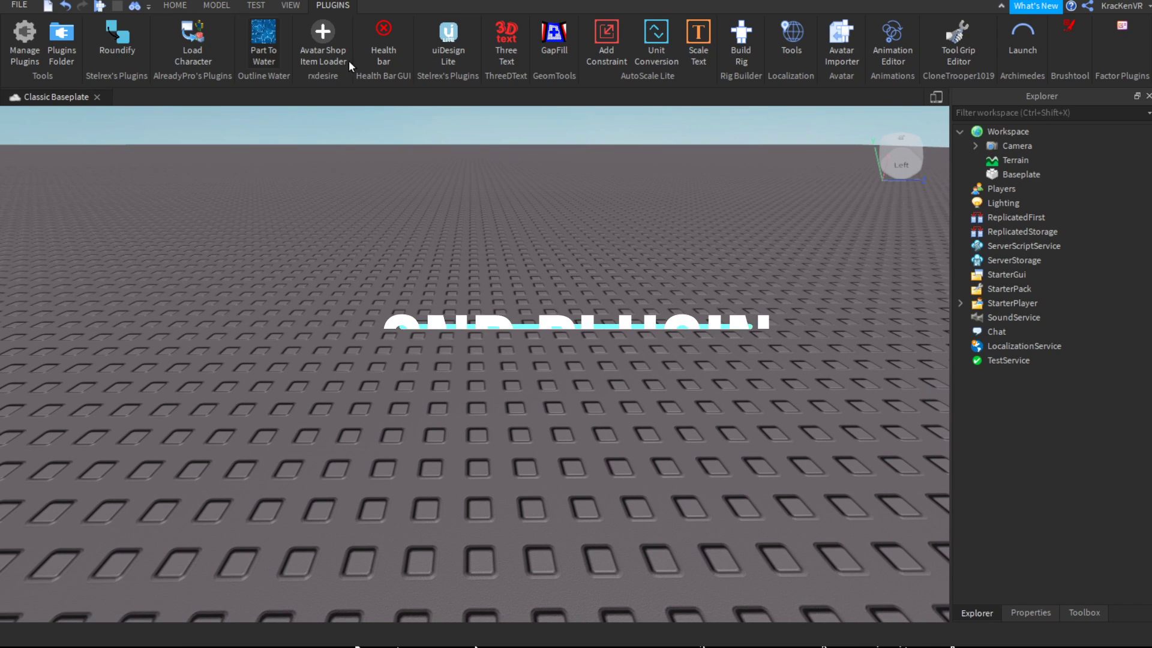
{"action": "left_click", "coordinate": [174, 6]}
{"action": "left_click", "coordinate": [422, 38]}
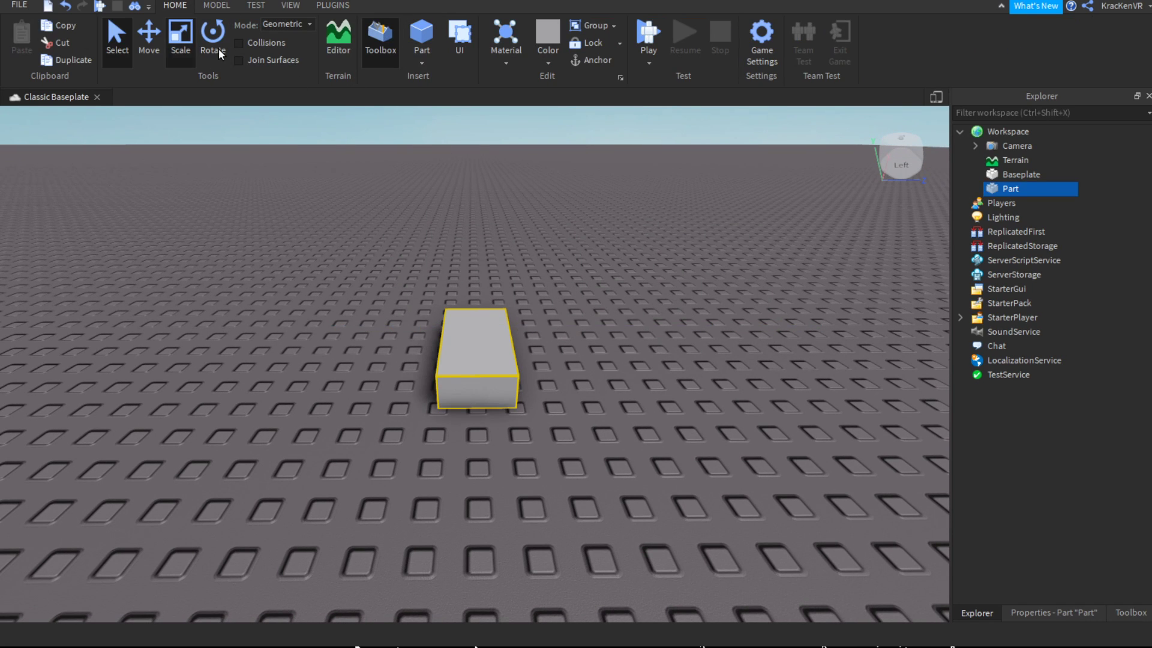
Scale the block part horizontally into a large flat slab
{"action": "left_click", "coordinate": [180, 43]}
{"action": "right_click_drag", "start_coordinate": [712, 408], "coordinate": [714, 409]}
{"action": "left_click_drag", "start_coordinate": [504, 306], "coordinate": [645, 288]}
{"action": "scroll", "coordinate": [480, 444], "scroll_direction": "down", "scroll_amount": 4}
{"action": "left_click_drag", "start_coordinate": [441, 345], "coordinate": [495, 473]}
{"action": "left_click", "coordinate": [874, 573]}
{"action": "right_click_drag", "start_coordinate": [874, 573], "coordinate": [866, 574]}
{"action": "left_click", "coordinate": [529, 461]}
{"action": "key", "text": "a"}
{"action": "right_click_drag", "start_coordinate": [544, 463], "coordinate": [563, 447]}
{"action": "scroll", "coordinate": [563, 448], "scroll_direction": "up", "scroll_amount": 3}
{"action": "scroll", "coordinate": [563, 447], "scroll_direction": "down", "scroll_amount": 5}
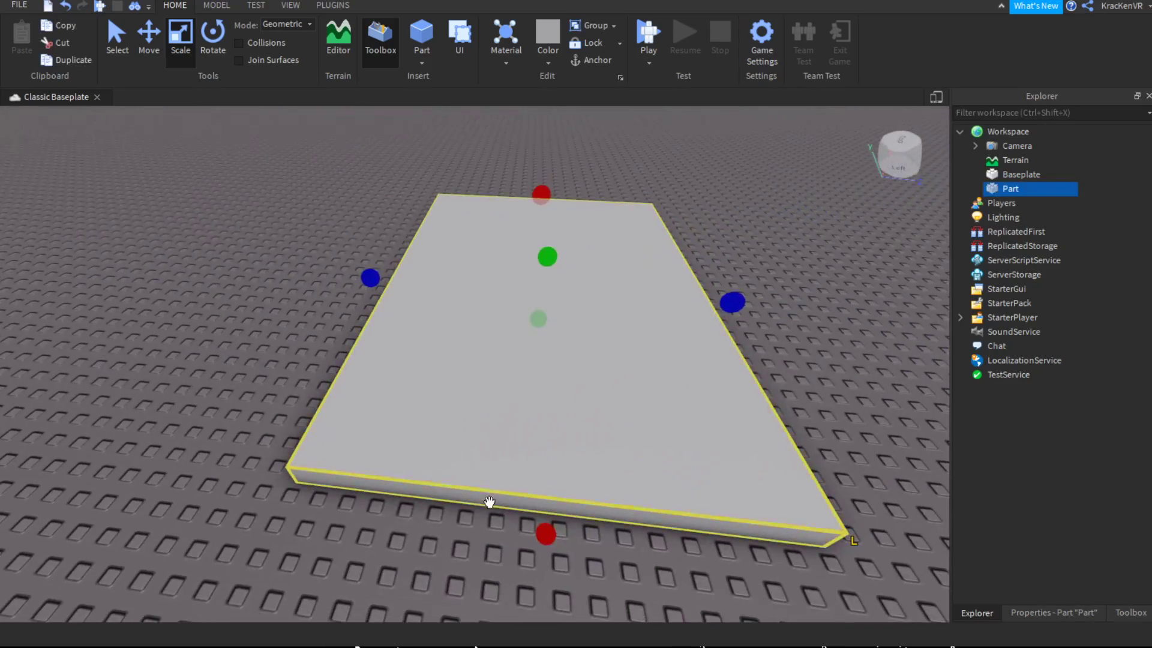
Duplicate the slab and place the copy beside the original with a narrow gap between them
{"action": "key", "text": "ctrl+d"}
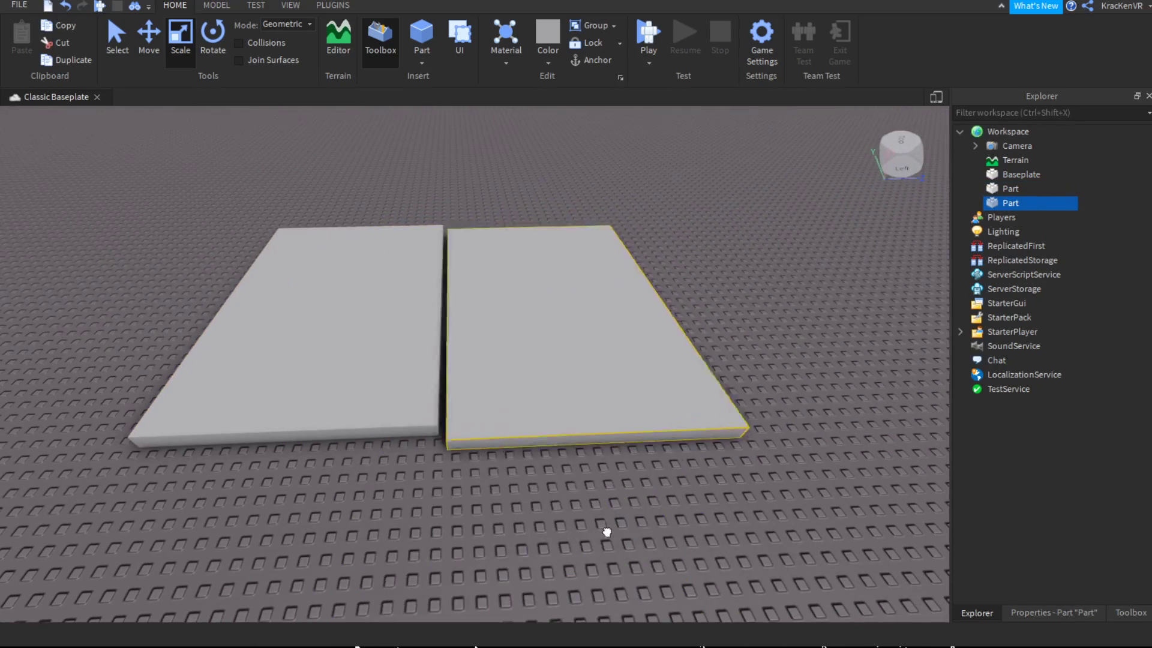
{"action": "left_click_drag", "start_coordinate": [608, 532], "coordinate": [627, 522]}
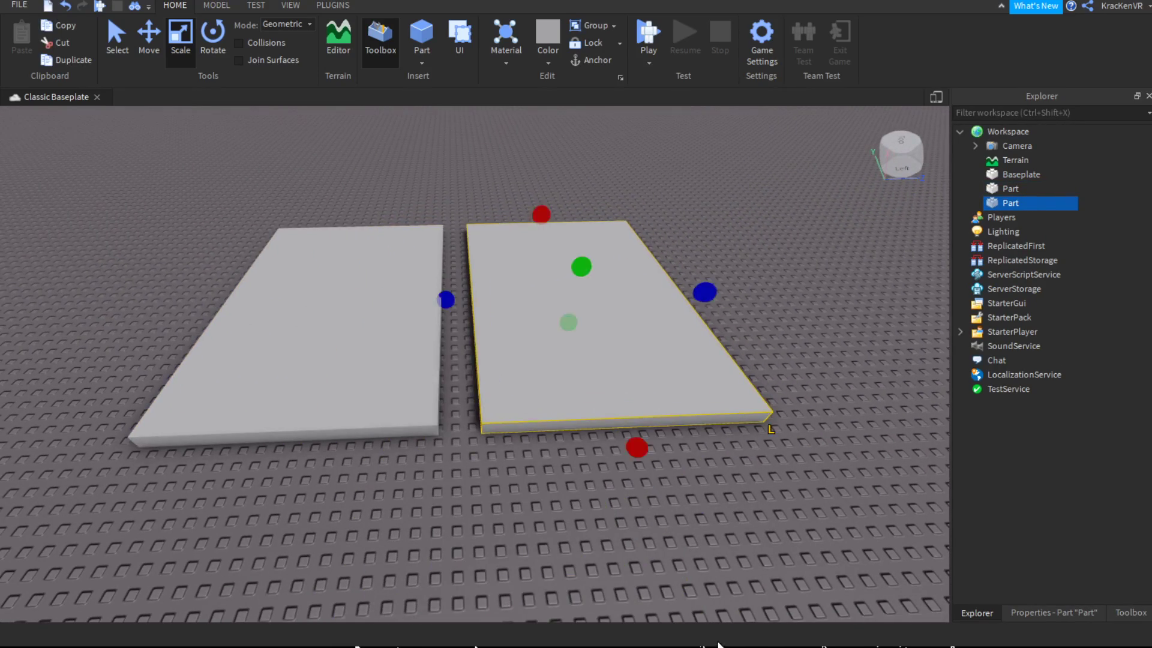
{"action": "left_click", "coordinate": [704, 619]}
{"action": "key", "text": "a"}
{"action": "key", "text": "w"}
Convert the original slab into Cartoon-style water with the Part To Water plugin
{"action": "left_click", "coordinate": [333, 5]}
{"action": "left_click", "coordinate": [532, 360]}
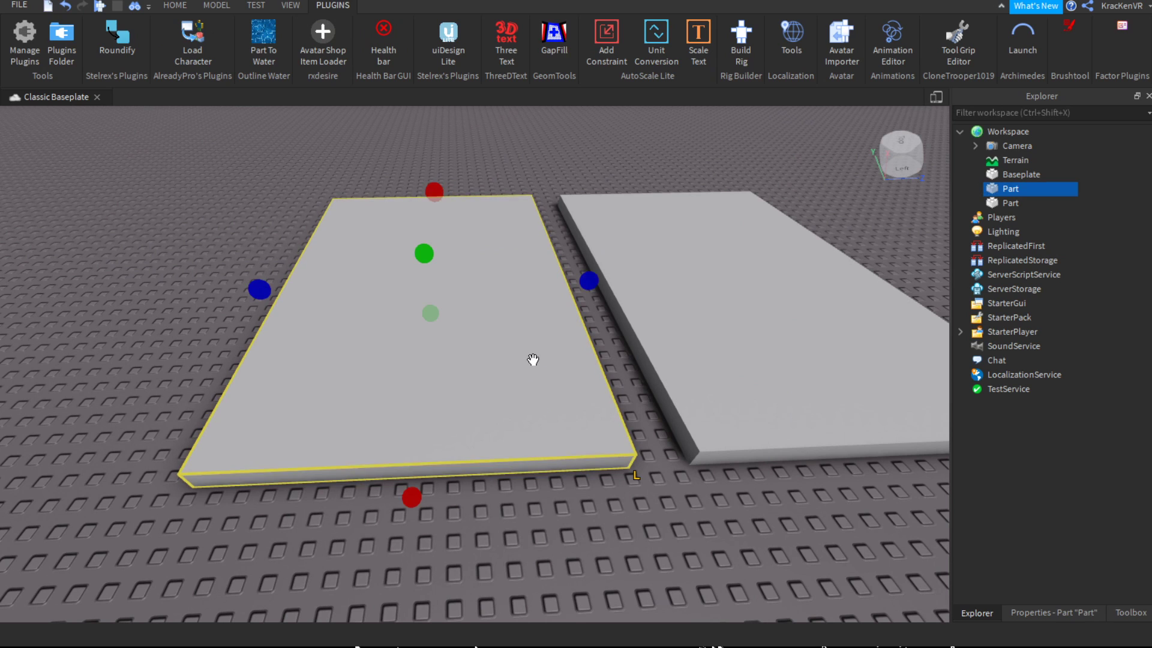
{"action": "left_click", "coordinate": [264, 39]}
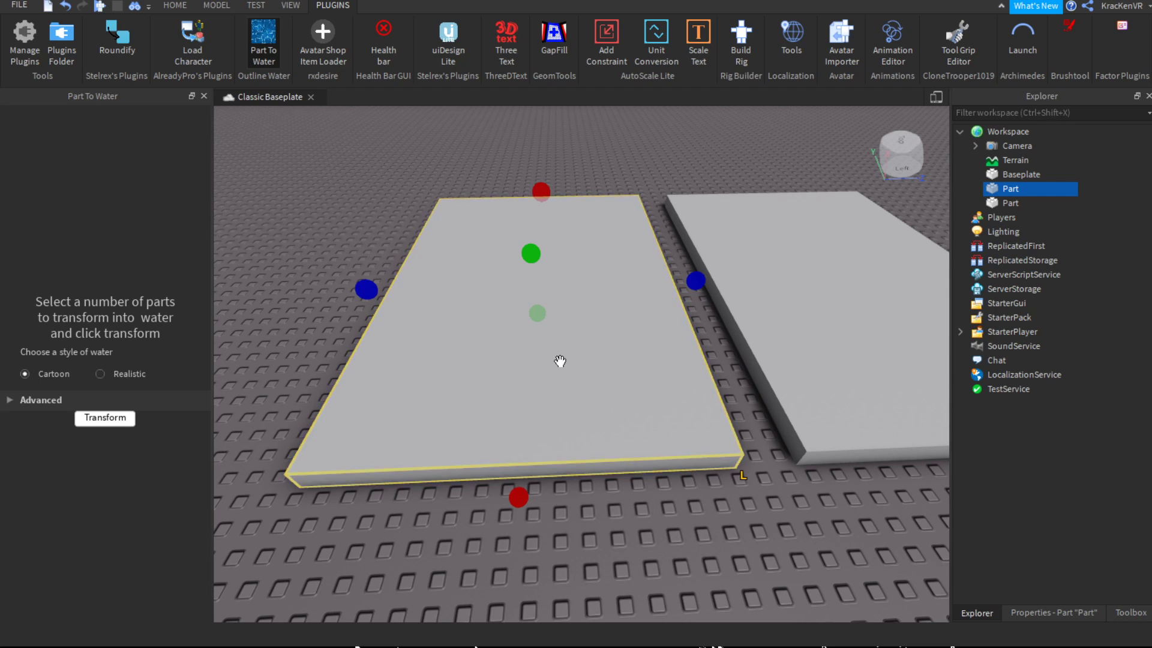
{"action": "left_click", "coordinate": [105, 417]}
Convert the duplicated slab into Realistic-style water
{"action": "scroll", "coordinate": [707, 578], "scroll_direction": "up", "scroll_amount": 5}
{"action": "right_click_drag", "start_coordinate": [606, 610], "coordinate": [740, 427]}
{"action": "scroll", "coordinate": [671, 634], "scroll_direction": "down", "scroll_amount": 5}
{"action": "right_click_drag", "start_coordinate": [844, 511], "coordinate": [849, 497]}
{"action": "key", "text": "d"}
{"action": "left_click", "coordinate": [678, 397]}
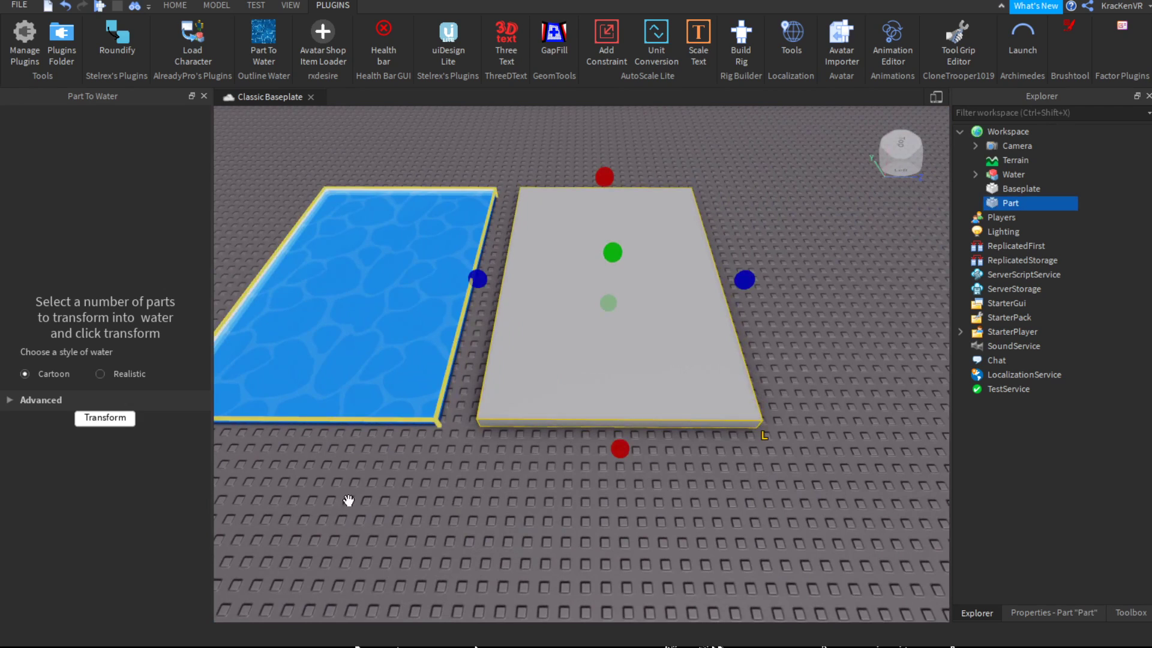
{"action": "left_click", "coordinate": [100, 373]}
{"action": "left_click", "coordinate": [105, 417]}
Compare the cartoon and realistic water surfaces up close and from a distance
{"action": "right_click_drag", "start_coordinate": [415, 557], "coordinate": [760, 596]}
{"action": "key", "text": "w"}
{"action": "key", "text": "d"}
{"action": "key", "text": "a"}
{"action": "key", "text": "d"}
{"action": "key", "text": "s"}
{"action": "key", "text": "w"}
{"action": "key", "text": "a"}
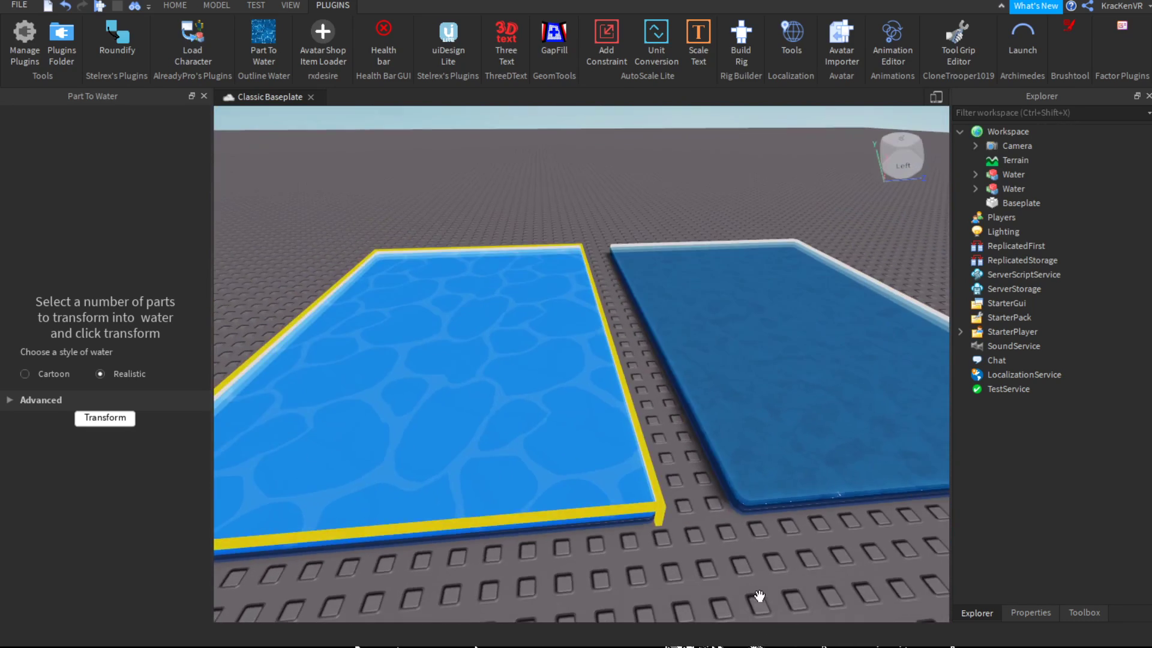
{"action": "scroll", "coordinate": [760, 596], "scroll_direction": "down", "scroll_amount": 10}
{"action": "scroll", "coordinate": [790, 565], "scroll_direction": "up", "scroll_amount": 2}
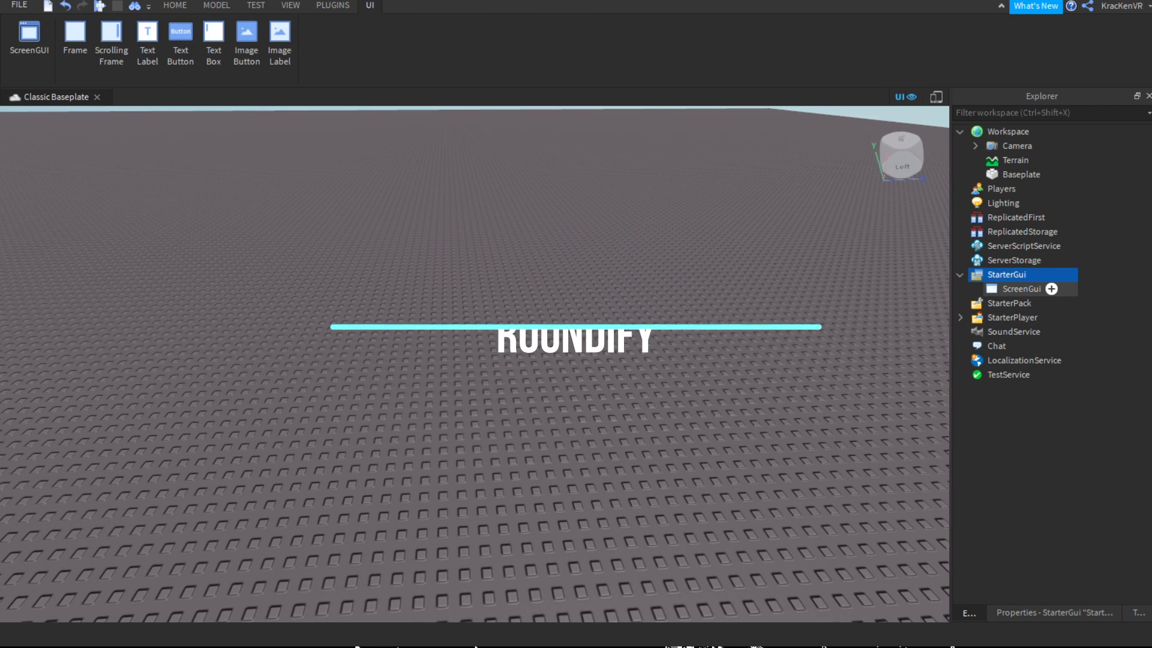
Add a text button to the ScreenGui and move it near the middle of the viewport
{"action": "left_click", "coordinate": [1022, 289]}
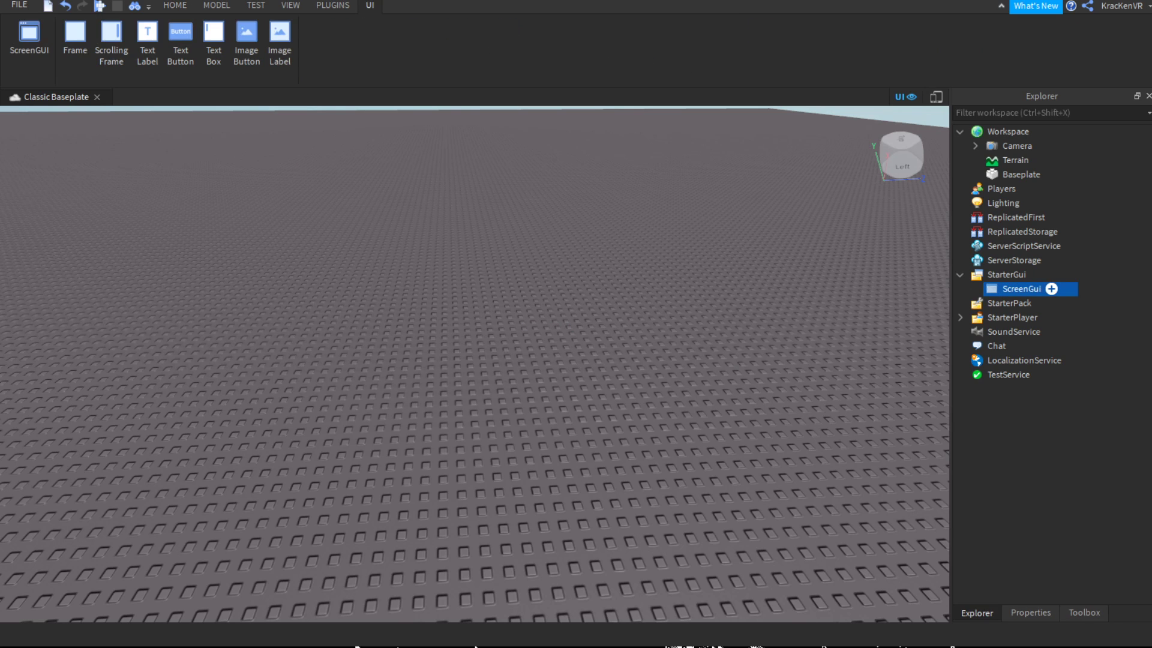
{"action": "left_click", "coordinate": [75, 42]}
{"action": "left_click", "coordinate": [1030, 303]}
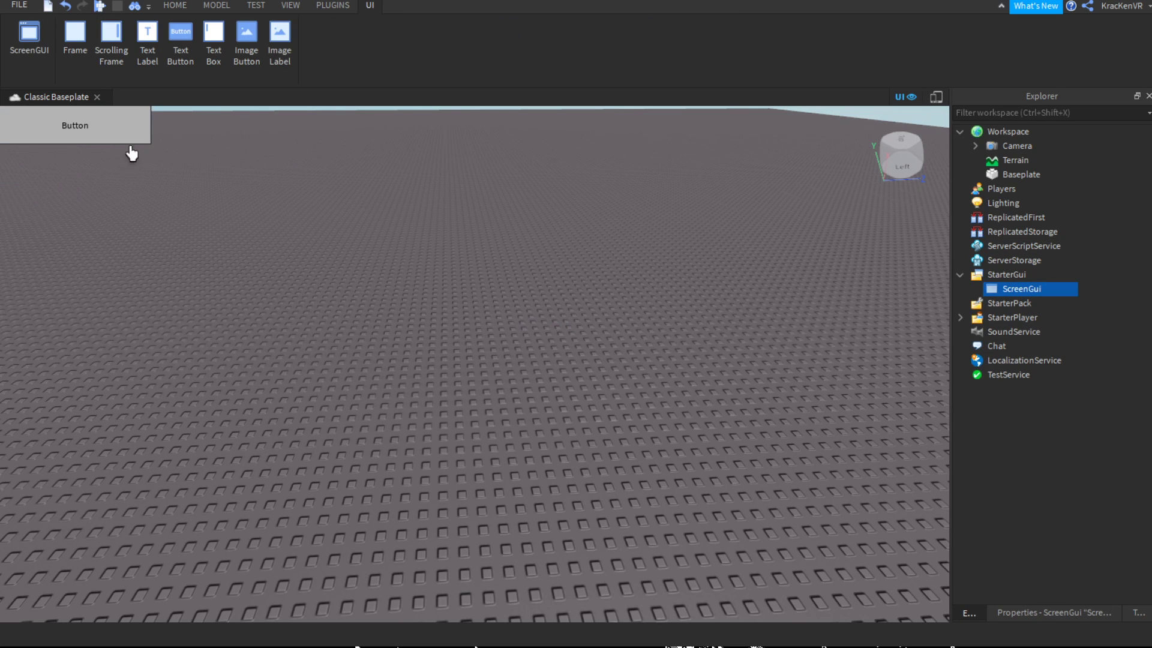
{"action": "left_click_drag", "start_coordinate": [97, 156], "coordinate": [582, 378]}
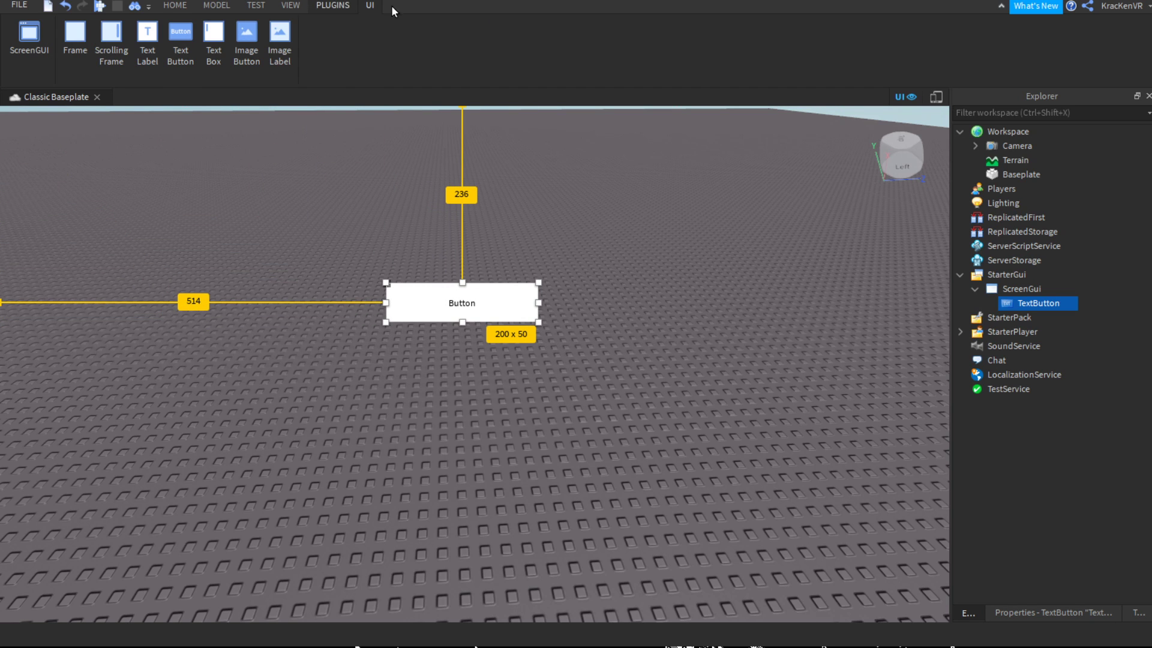
Round the text button's corners by 12 px with the Roundify plugin, select the rounded button and undo the change
{"action": "left_click", "coordinate": [333, 6]}
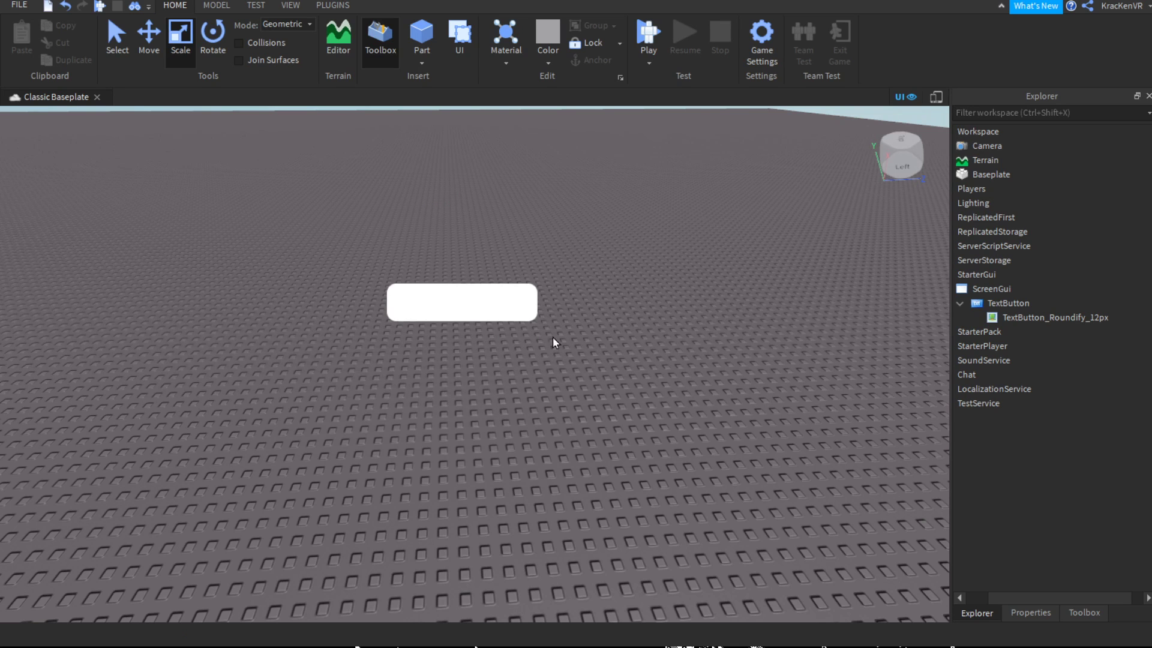
{"action": "left_click", "coordinate": [1014, 303]}
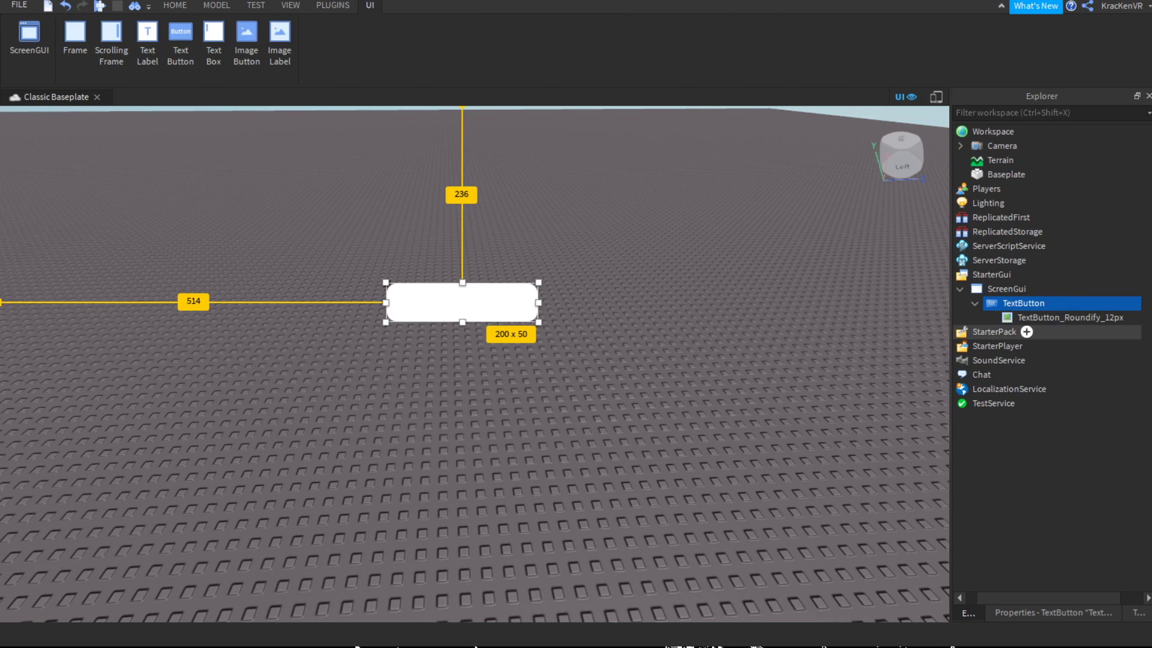
{"action": "left_click", "coordinate": [864, 483]}
{"action": "key", "text": "ctrl+z"}
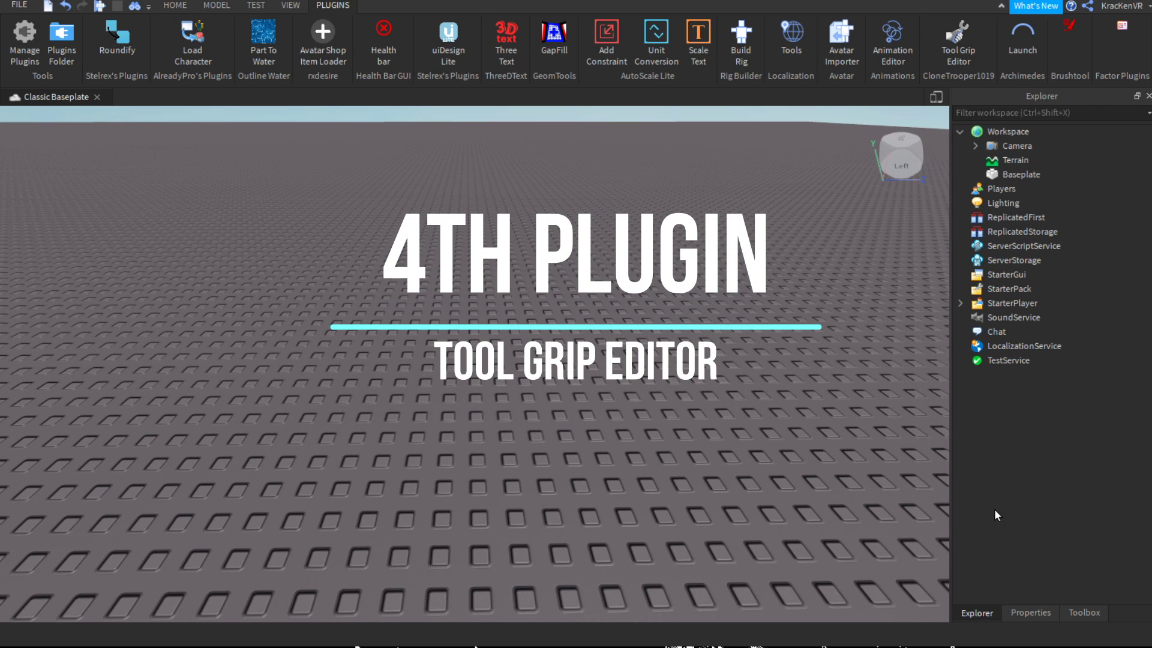
Search the Toolbox models for "Sword", insert the ClassicSword and delete it from the Workspace
{"action": "left_click", "coordinate": [1083, 612]}
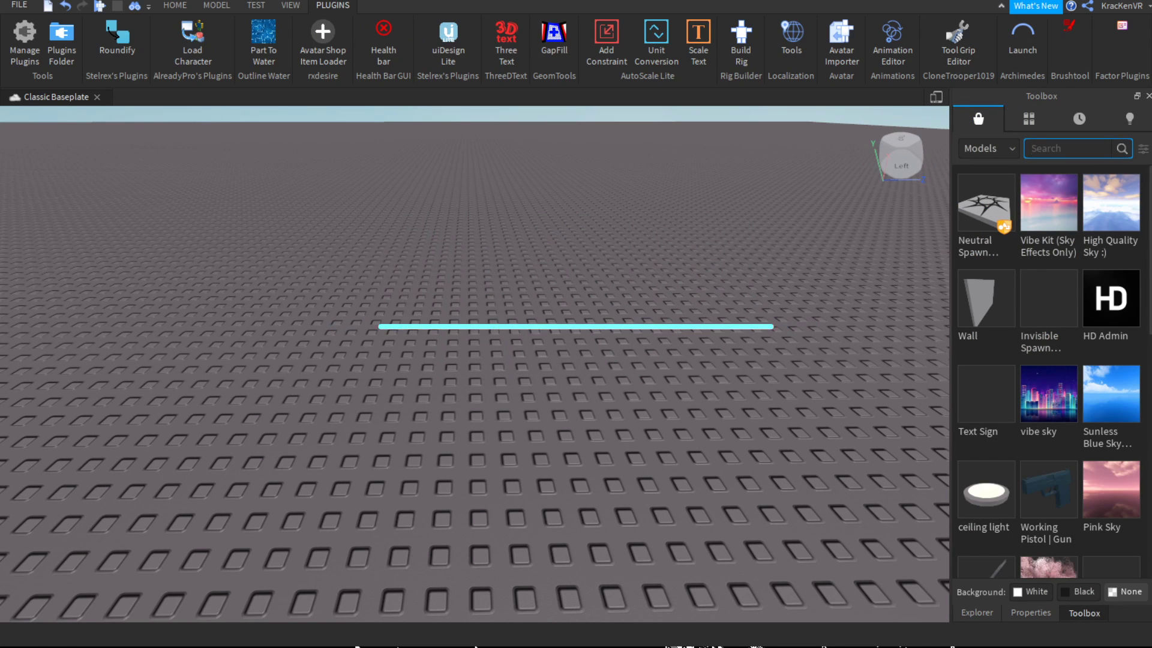
{"action": "type", "text": "Sword"}
{"action": "key", "text": "Return"}
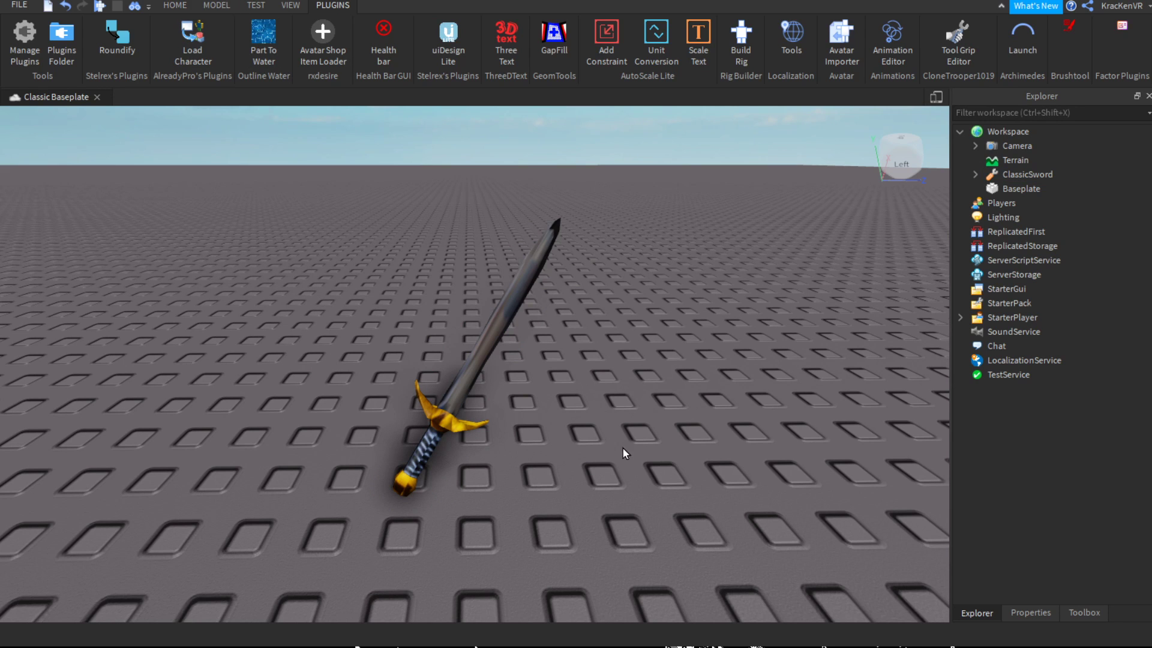
{"action": "left_click", "coordinate": [1027, 175]}
{"action": "key", "text": "Delete"}
Add a block part on the baseplate and rename it Handle
{"action": "left_click", "coordinate": [176, 6]}
{"action": "left_click", "coordinate": [780, 448]}
{"action": "right_click_drag", "start_coordinate": [780, 448], "coordinate": [816, 483]}
{"action": "left_click", "coordinate": [690, 438]}
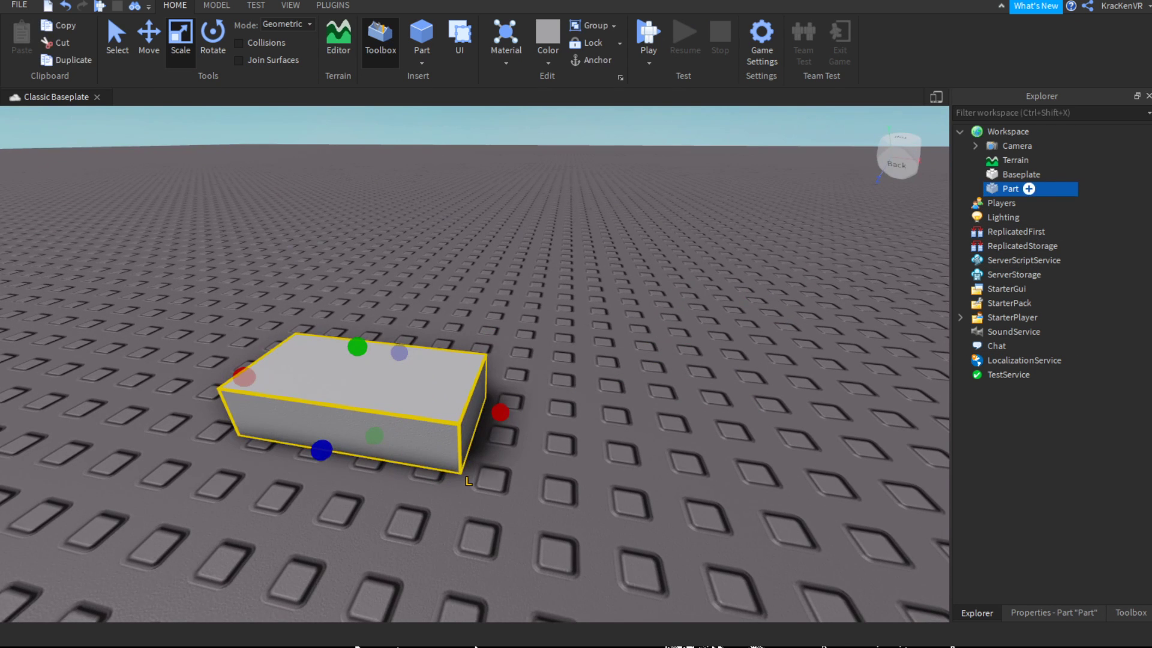
{"action": "key", "text": "F2"}
{"action": "type", "text": "Handle"}
{"action": "key", "text": "Return"}
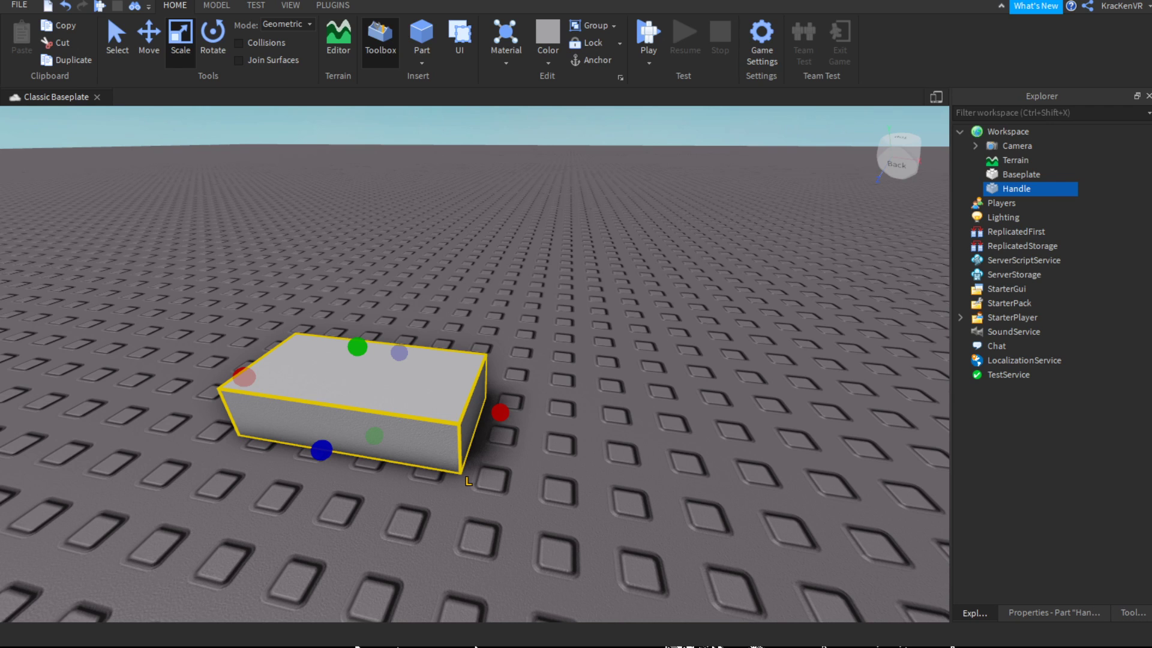
Turn off CanCollide for the Handle part
{"action": "left_click", "coordinate": [1053, 613]}
{"action": "scroll", "coordinate": [1056, 490], "scroll_direction": "down", "scroll_amount": 2}
{"action": "left_click", "coordinate": [1056, 420]}
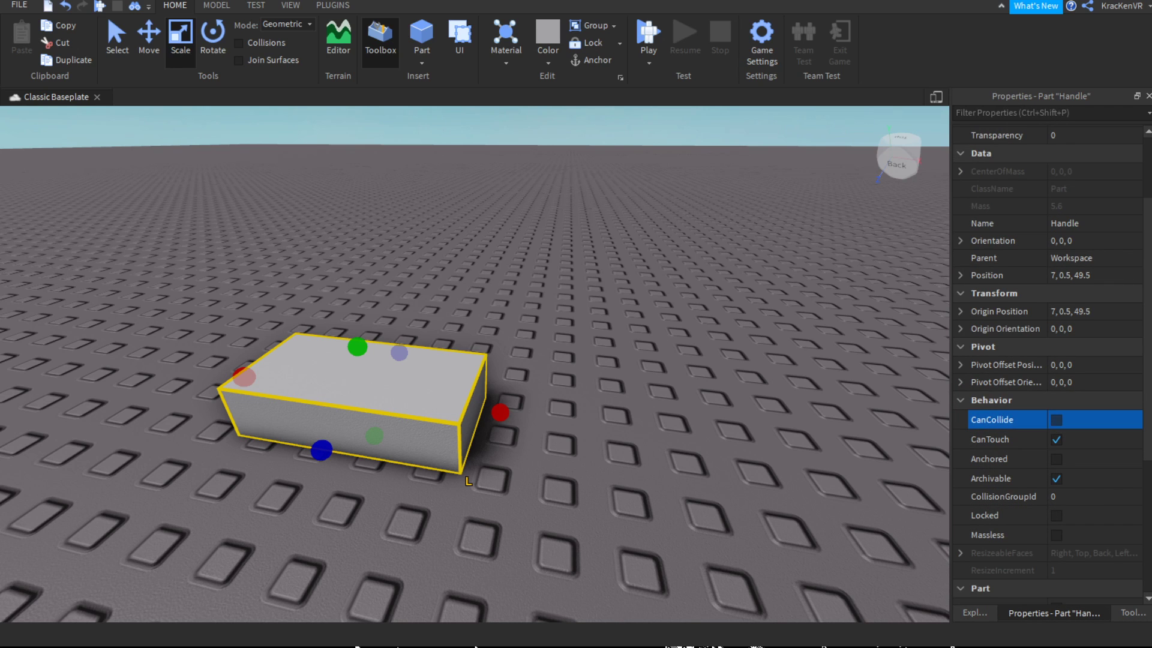
{"action": "scroll", "coordinate": [1050, 420], "scroll_direction": "down", "scroll_amount": 2}
Put the Handle part inside a new Tool from the Workspace and place that Tool in StarterPack
{"action": "left_click", "coordinate": [975, 613]}
{"action": "left_click", "coordinate": [1008, 131]}
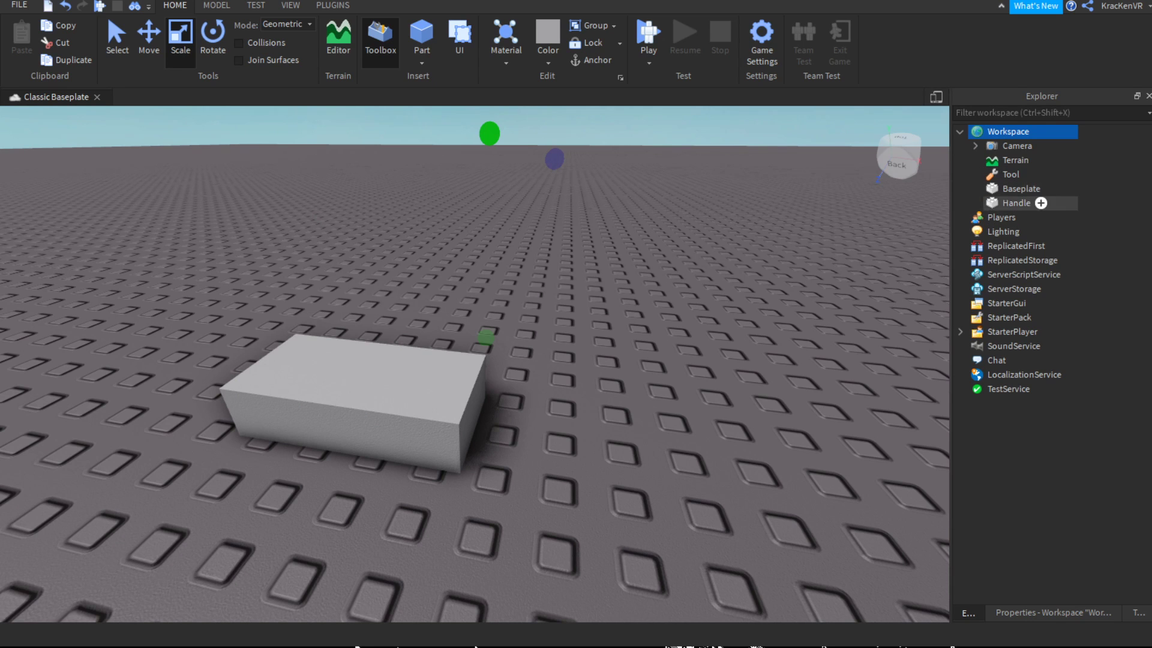
{"action": "left_click_drag", "start_coordinate": [1017, 203], "coordinate": [1009, 317]}
{"action": "left_click", "coordinate": [1011, 174]}
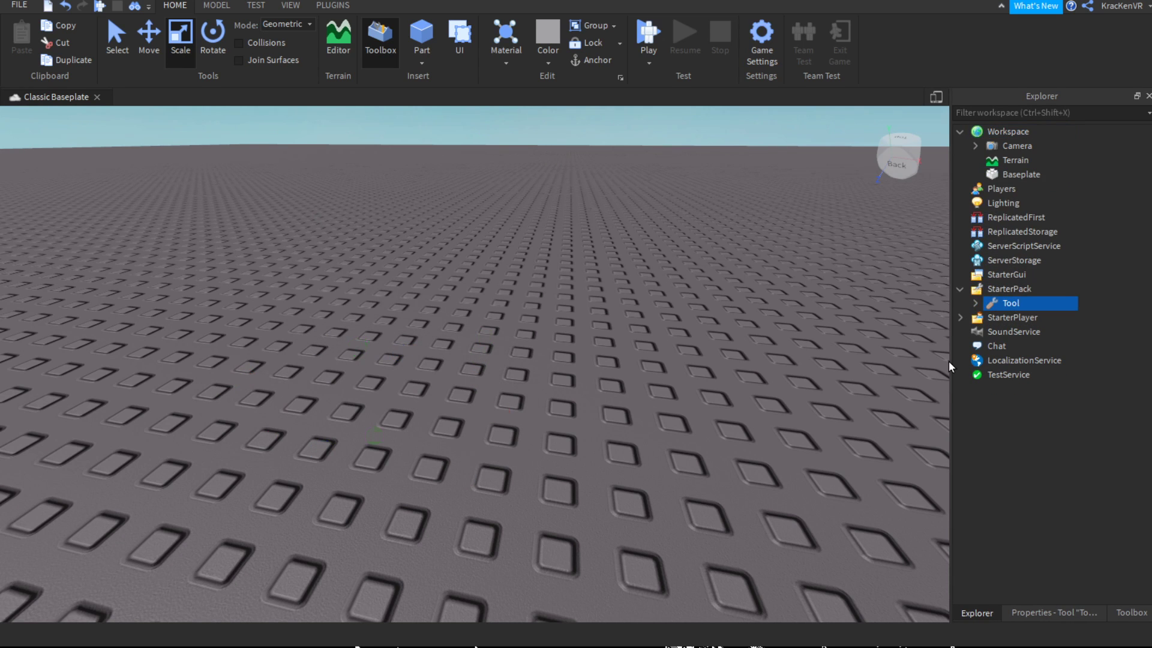